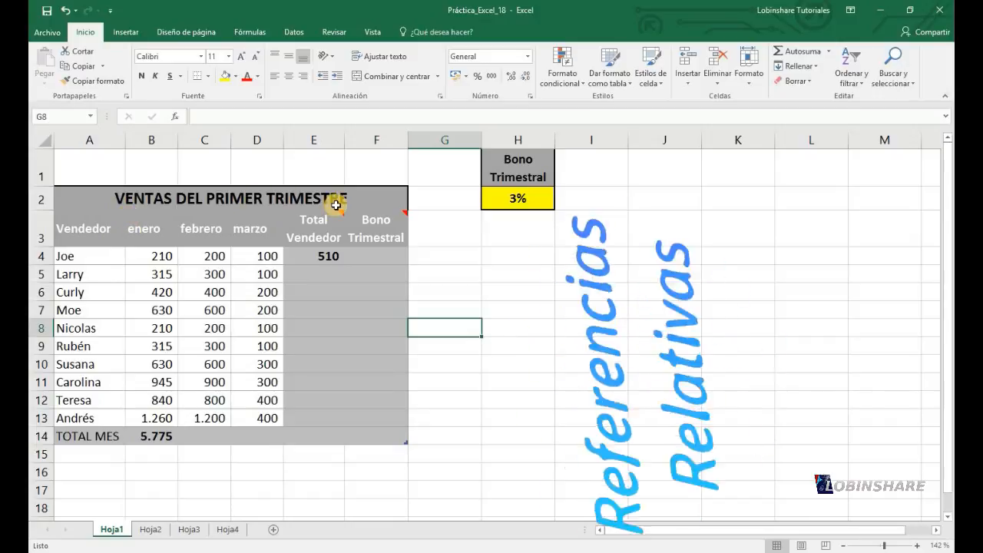
# Review the seller names and the enero, febrero and marzo headers of the first-quarter sales table
pyautogui.moveTo(79, 262); pyautogui.dragTo(94, 329)
pyautogui.click(147, 233)
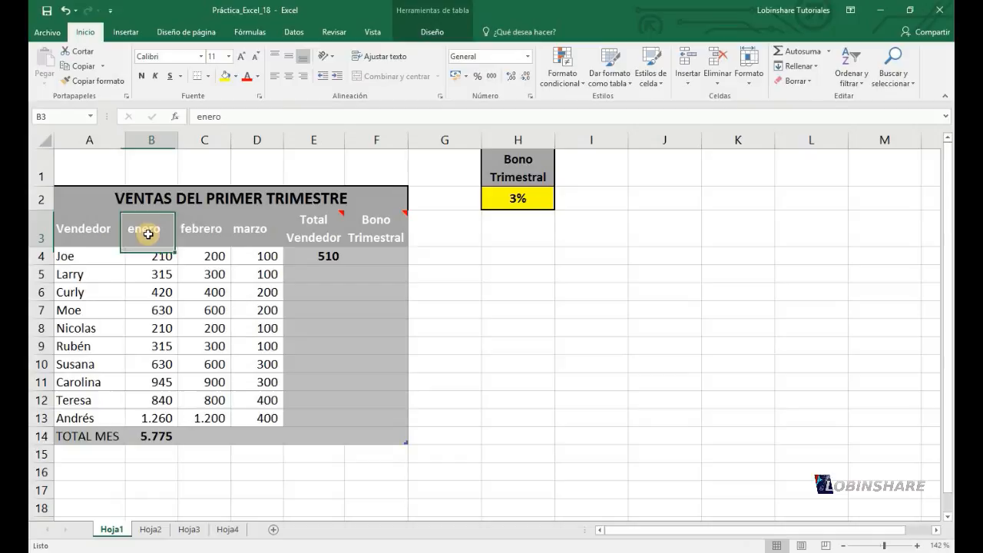
pyautogui.click(209, 229)
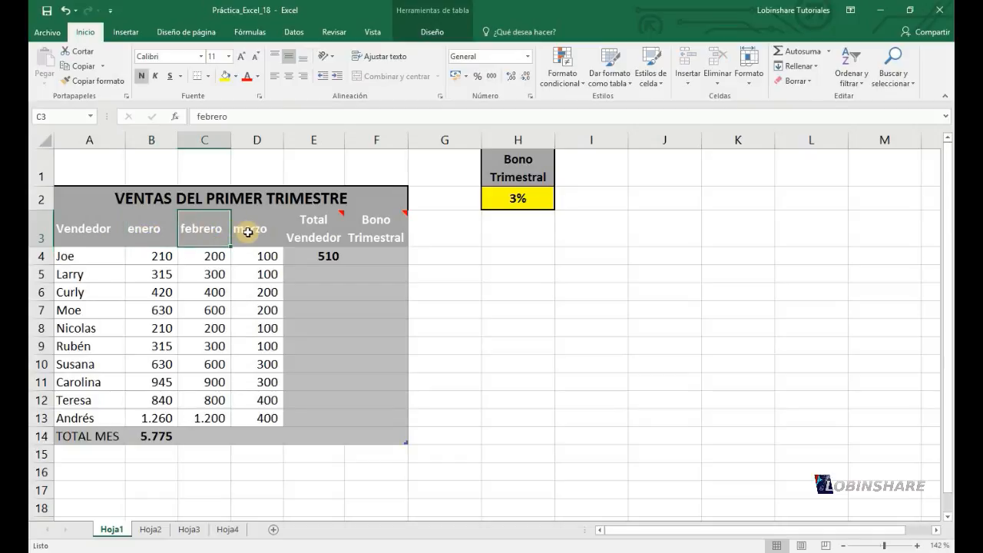
pyautogui.click(253, 235)
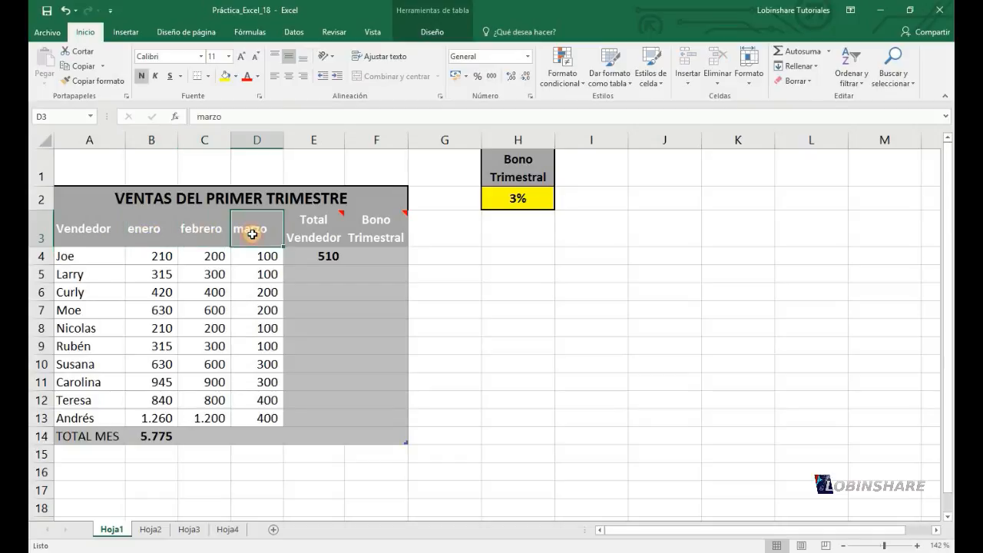
# Confirm the formula =SUMA(B4:D4) in E4 and fill it down the Total Vendedor column through row 14
pyautogui.click(307, 252)
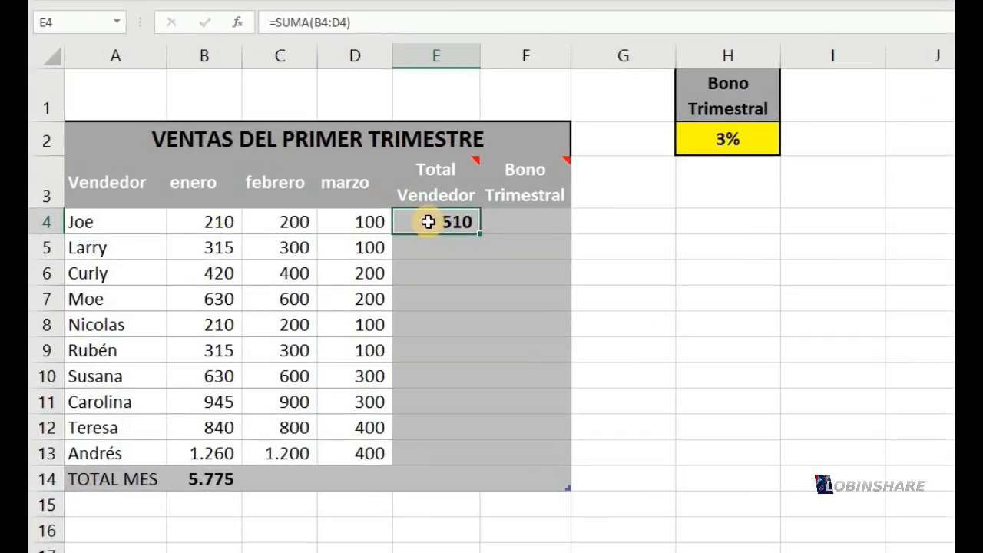
pyautogui.doubleClick(310, 256)
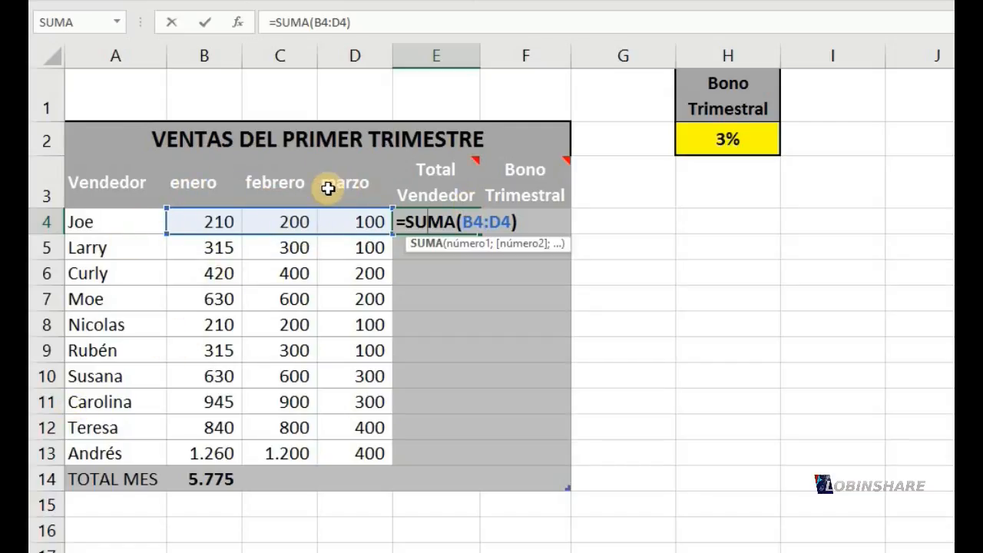
pyautogui.press('Return')
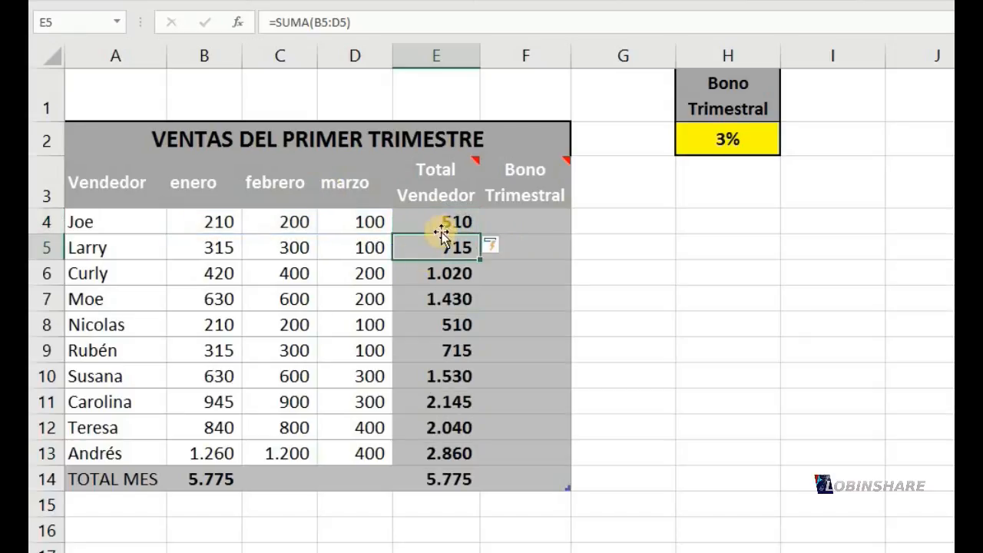
pyautogui.click(445, 223)
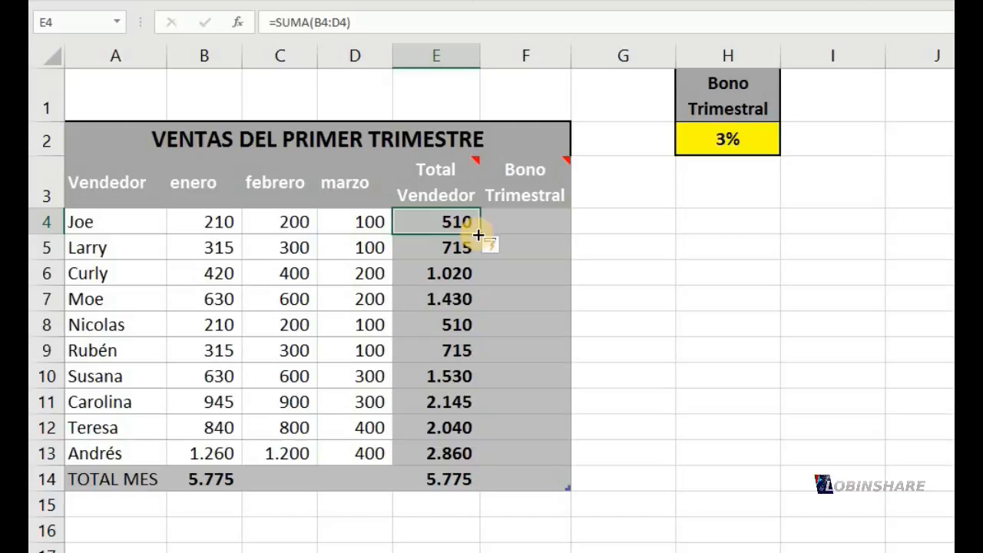
pyautogui.moveTo(478, 235); pyautogui.dragTo(459, 485)
# Examine the Total Vendedor formulas in E4 through E7 to compare how their row references adjust
pyautogui.click(448, 377)
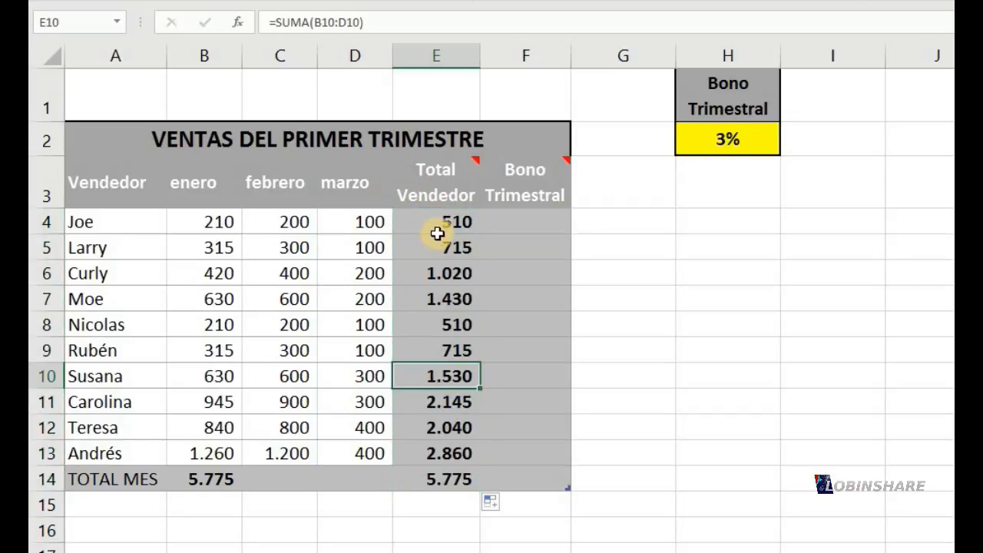
pyautogui.click(441, 224)
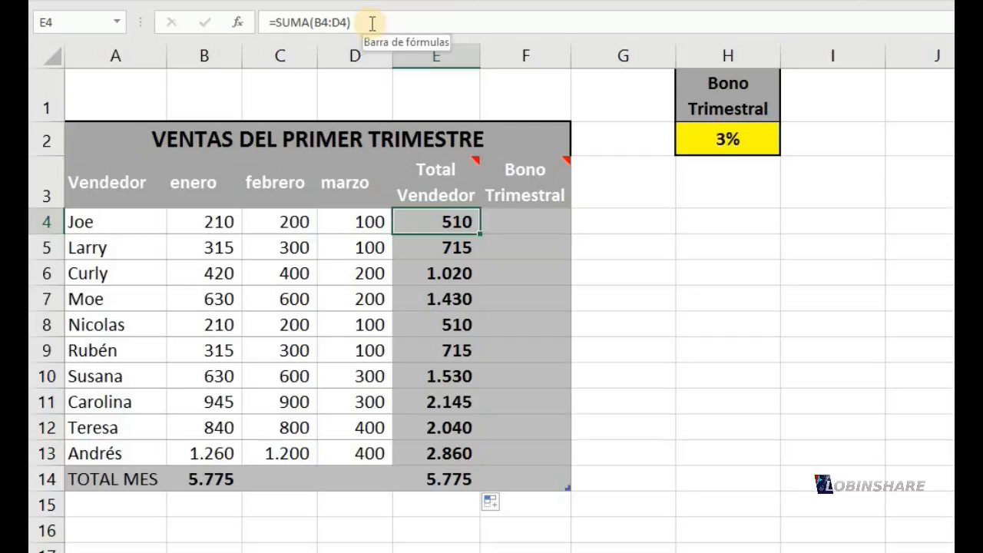
pyautogui.moveTo(371, 24); pyautogui.dragTo(261, 9)
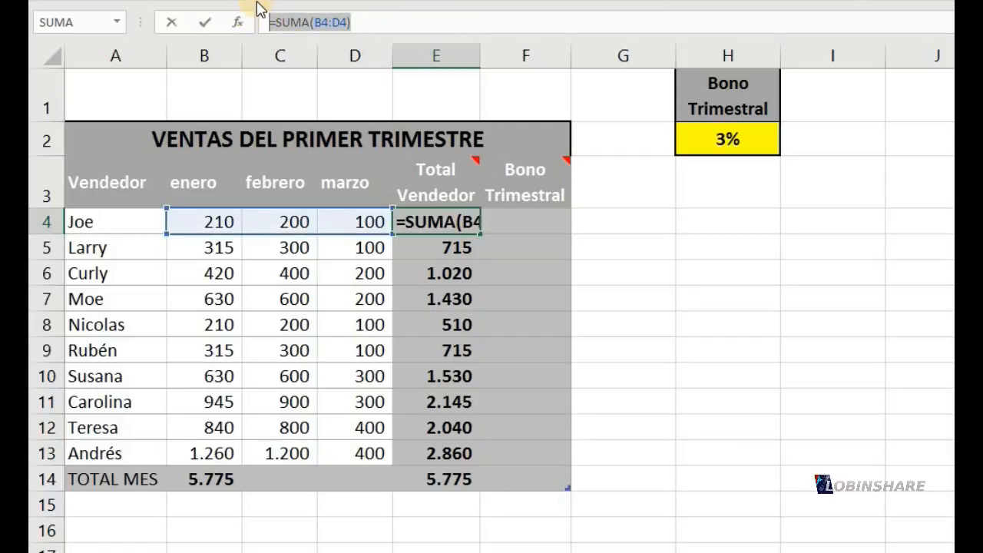
pyautogui.press('Return')
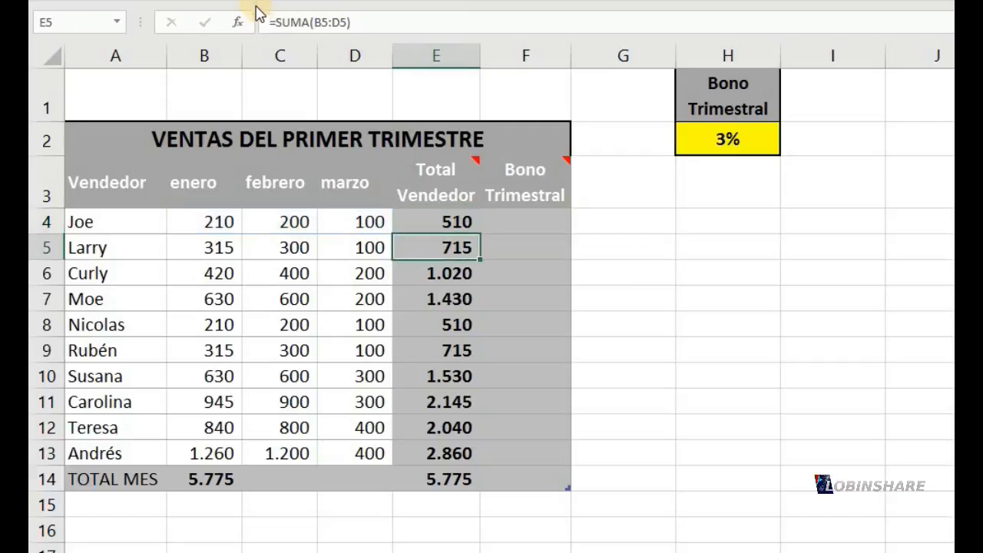
pyautogui.doubleClick(440, 252)
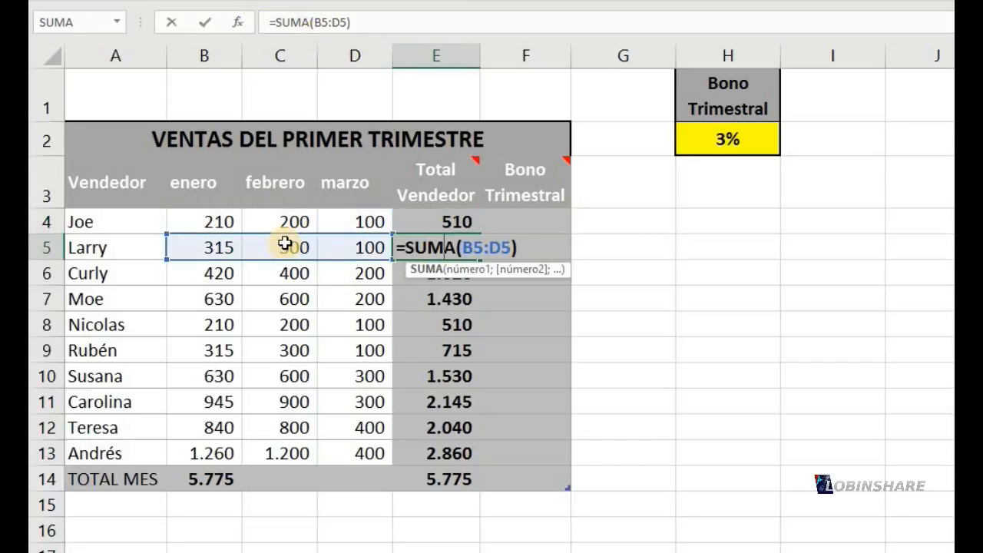
pyautogui.press('Escape')
pyautogui.click(399, 283)
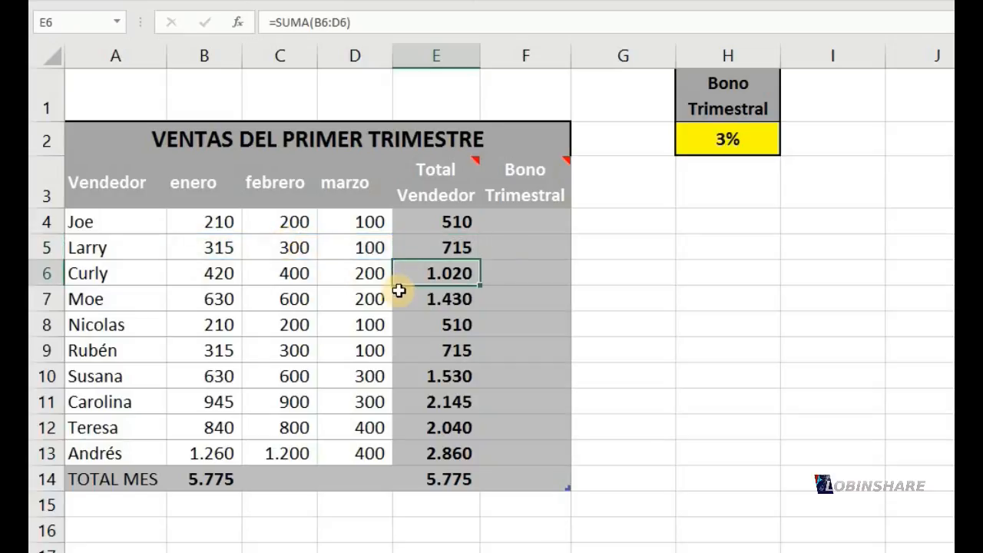
pyautogui.doubleClick(435, 272)
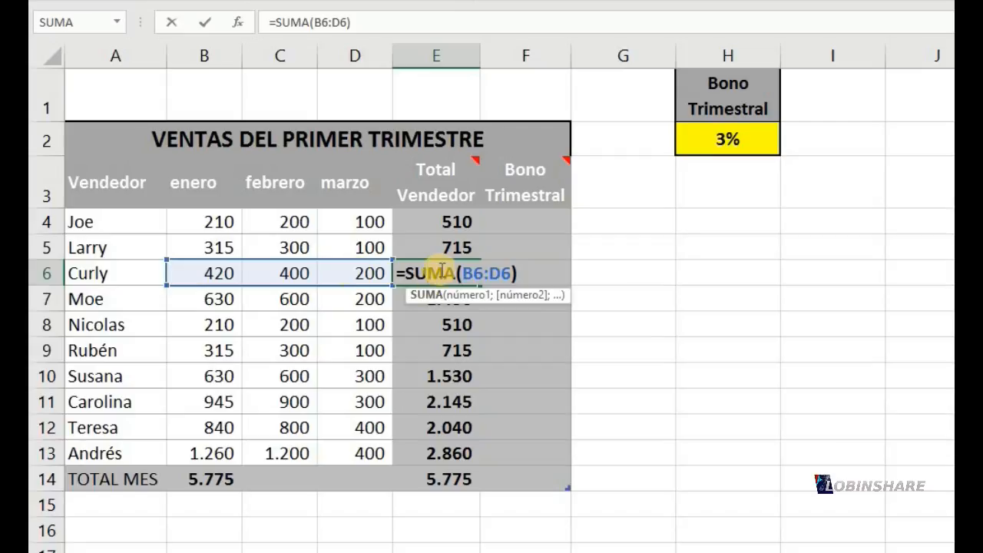
pyautogui.press('Return')
pyautogui.doubleClick(447, 296)
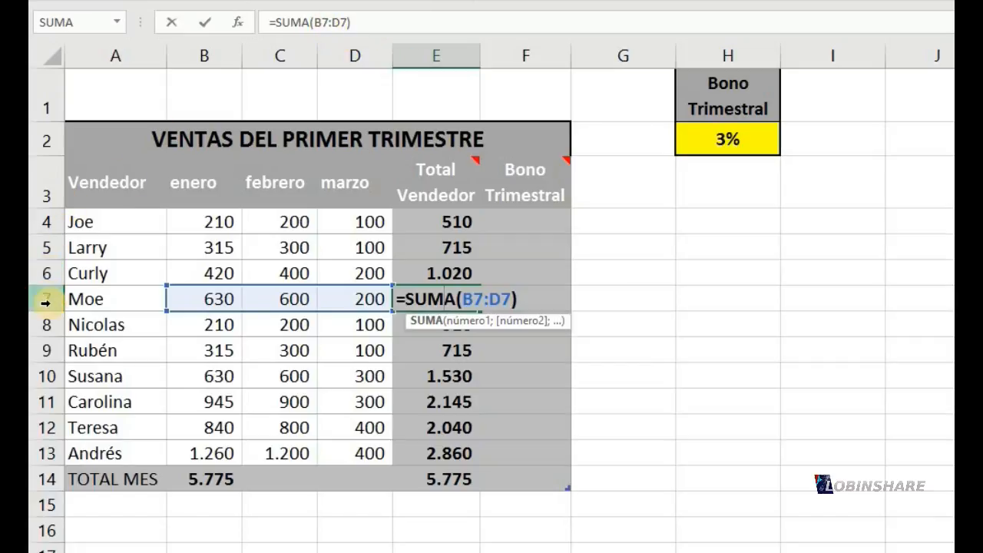
pyautogui.press('Return')
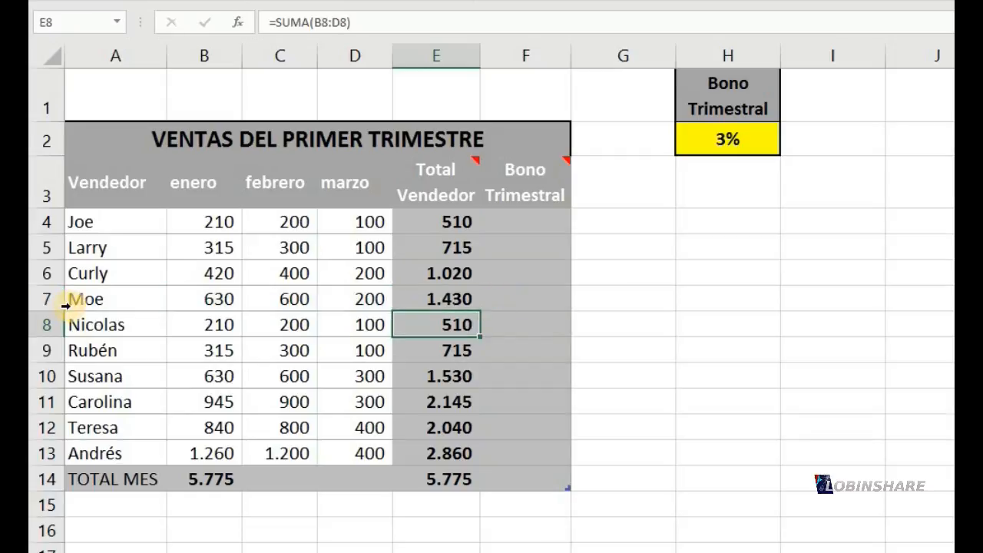
# Copy the enero total formula from B14 to febrero's total in C14 and compare the ranges both formulas reference
pyautogui.click(210, 481)
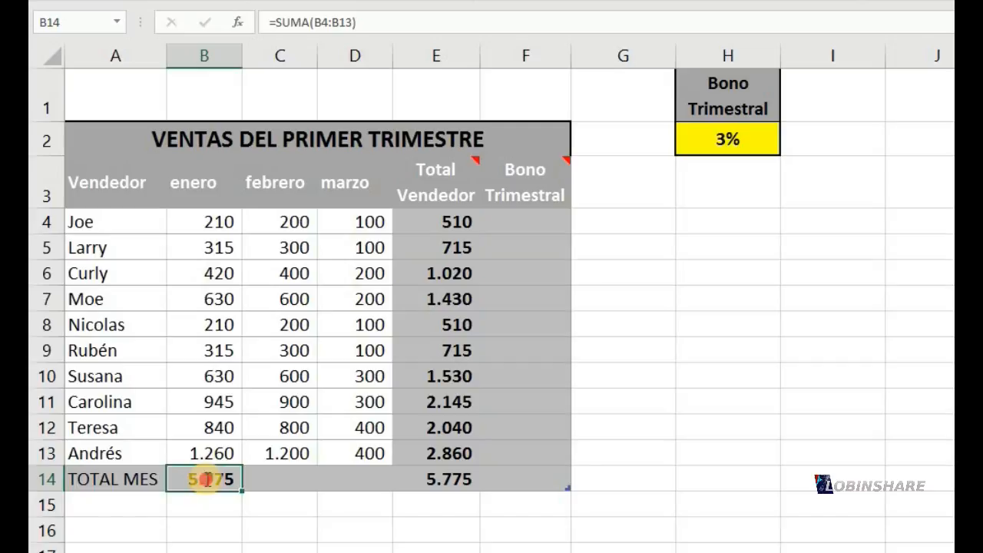
pyautogui.doubleClick(207, 478)
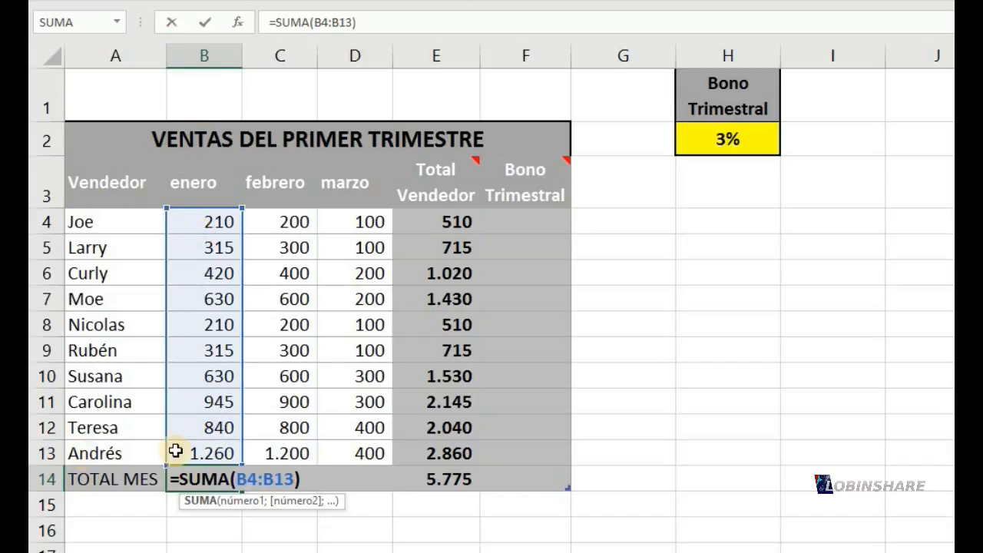
pyautogui.press('Return')
pyautogui.click(210, 480)
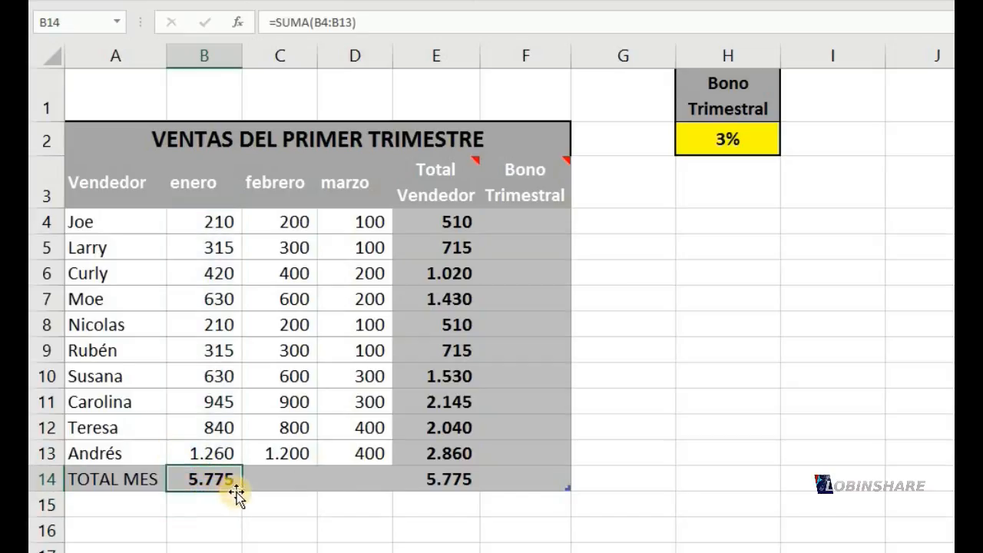
pyautogui.moveTo(240, 492); pyautogui.dragTo(305, 486)
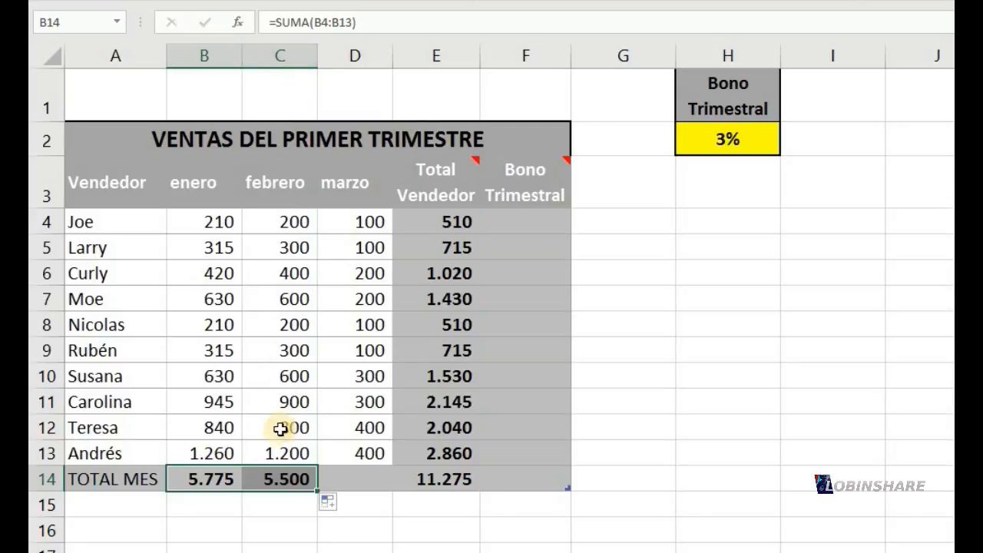
pyautogui.click(279, 480)
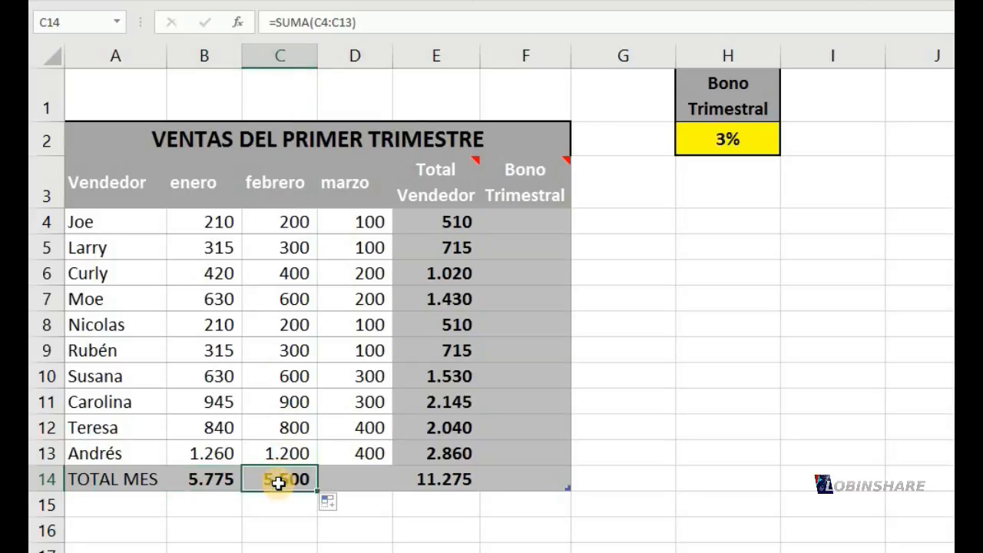
pyautogui.doubleClick(280, 479)
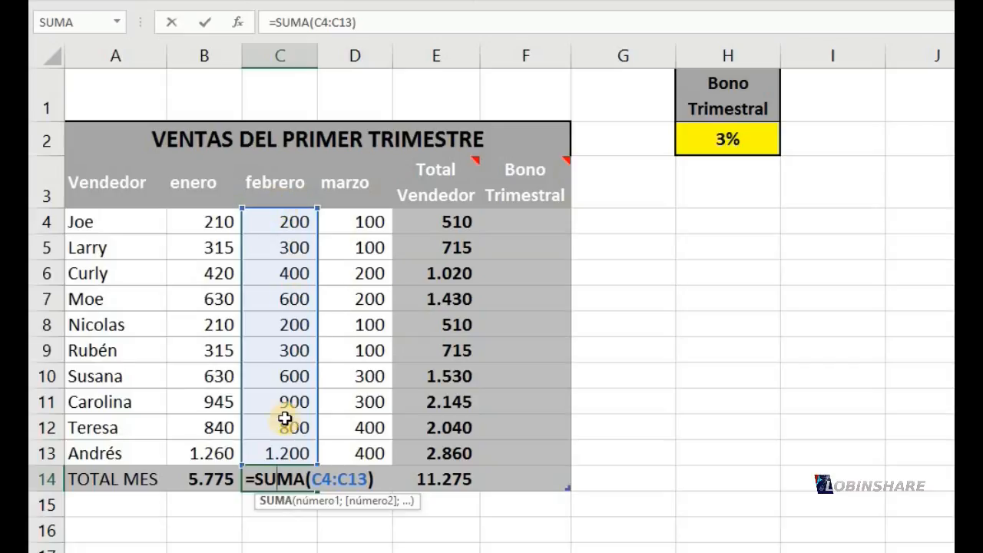
pyautogui.press('Return')
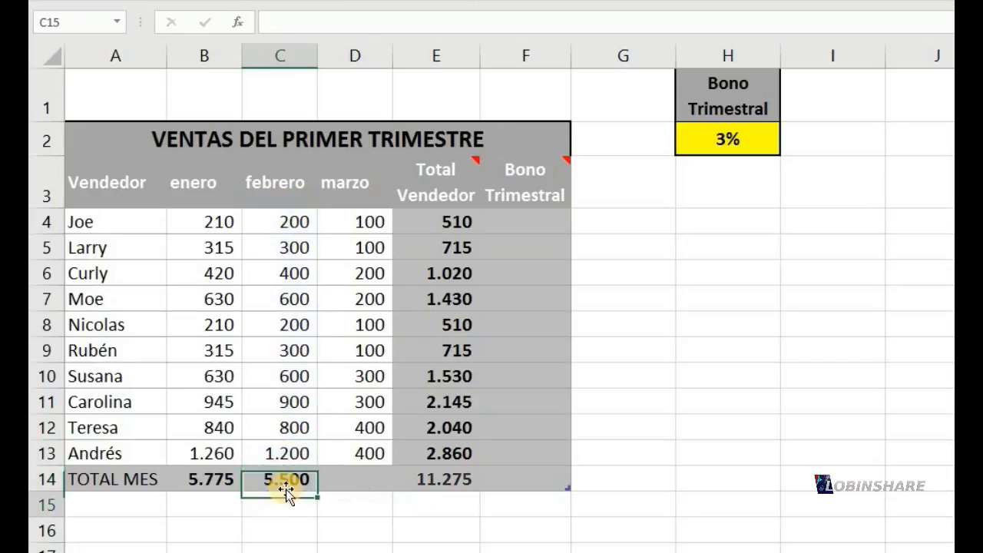
# Copy the febrero total formula from C14 to marzo's total in D14 and check the range it references
pyautogui.click(291, 479)
pyautogui.moveTo(318, 490); pyautogui.dragTo(382, 479)
pyautogui.click(378, 478)
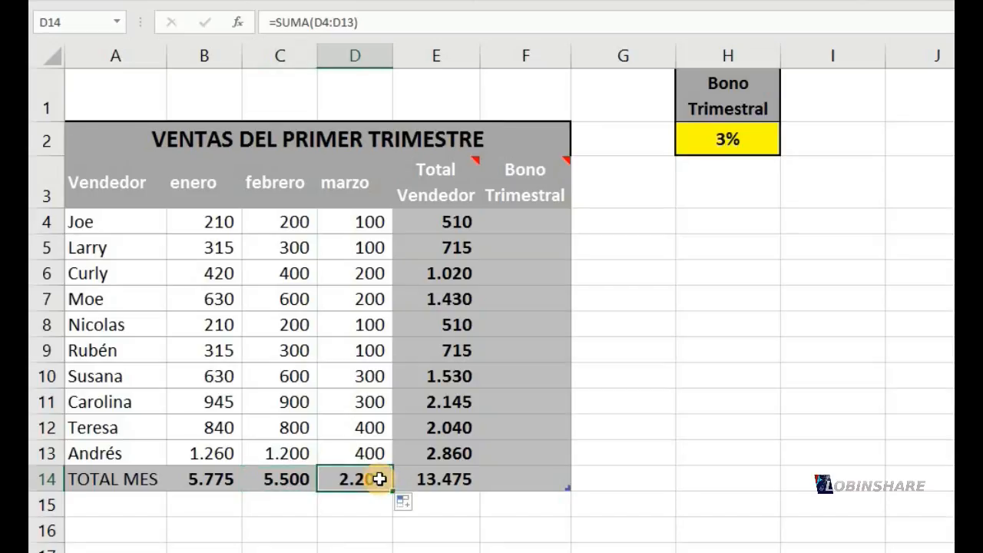
pyautogui.doubleClick(375, 478)
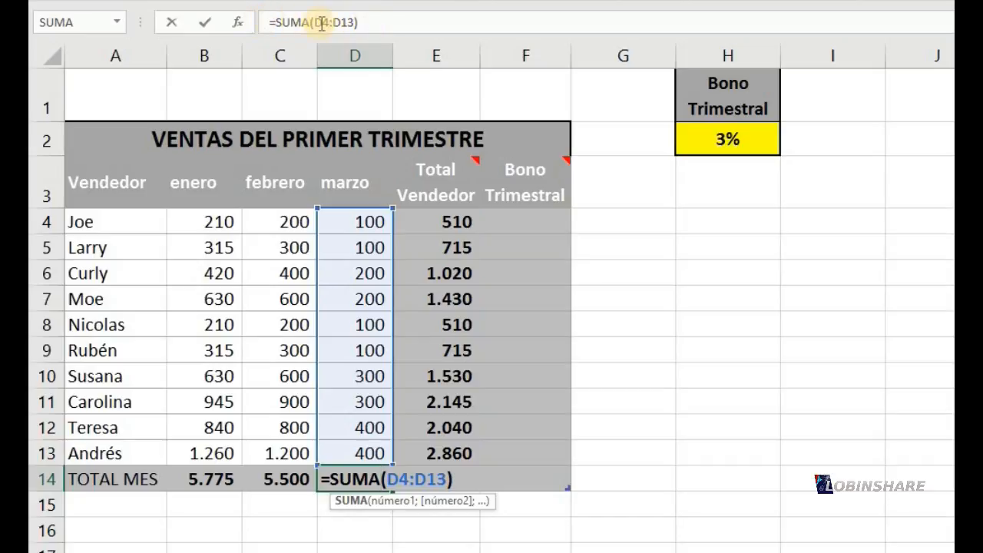
pyautogui.press('Return')
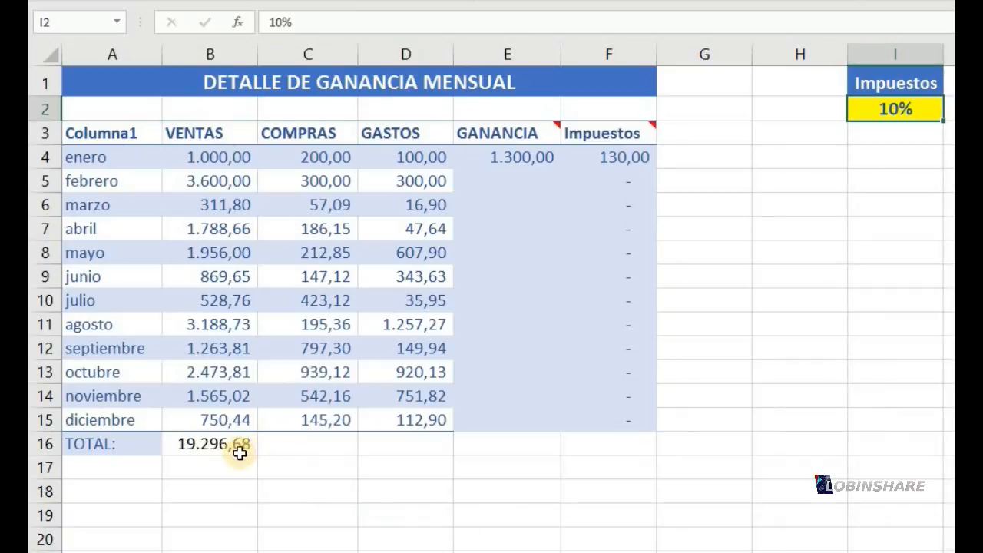
# In the Detalle de Ganancia Mensual sheet, replace enero's GANANCIA formula in E4 with =B4-C4-D4
pyautogui.click(487, 153)
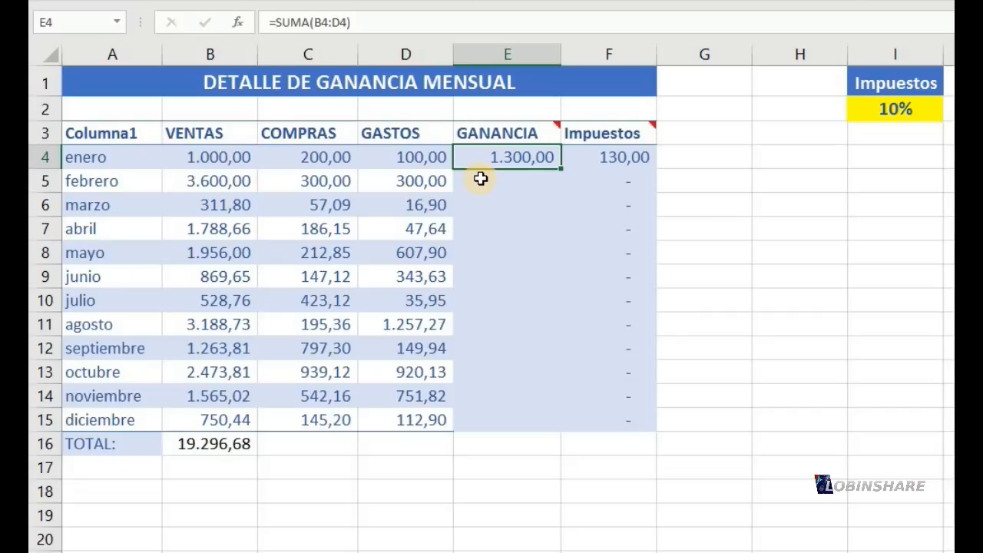
pyautogui.write('=')
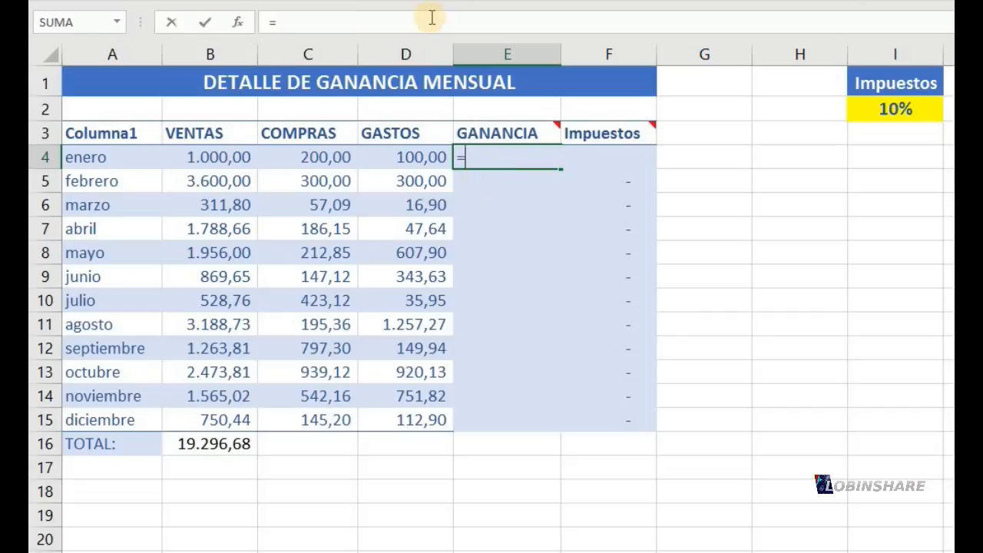
pyautogui.click(232, 157)
pyautogui.write('-')
pyautogui.click(292, 156)
pyautogui.write('-')
pyautogui.click(389, 162)
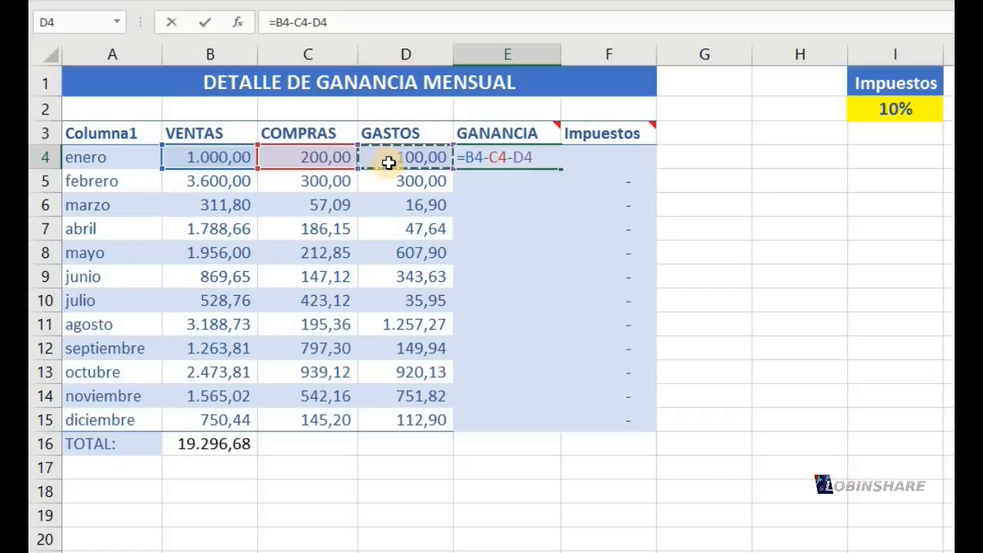
pyautogui.press('Return')
# Check the references in E4's GANANCIA formula, copy it down to febrero in E5 and examine the copied formula
pyautogui.click(524, 150)
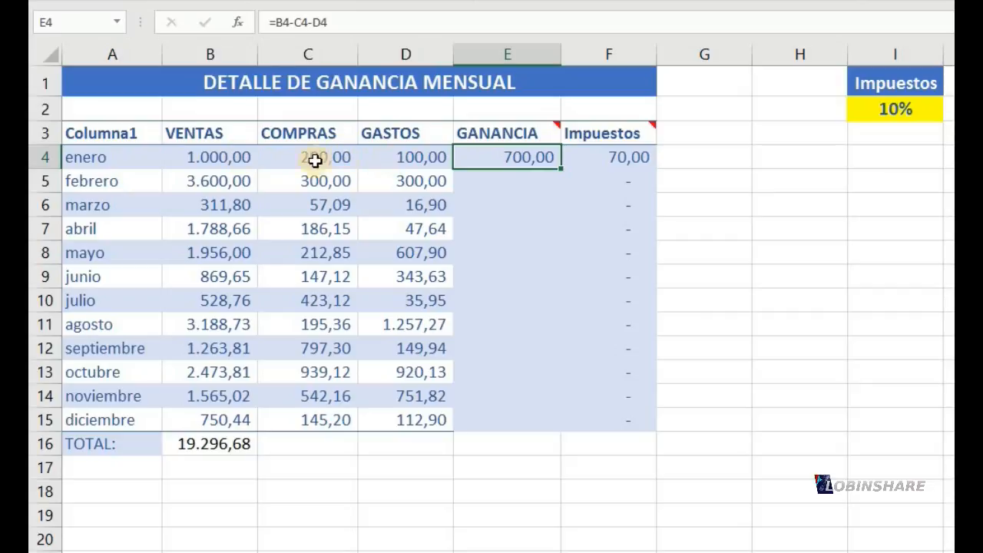
pyautogui.doubleClick(497, 157)
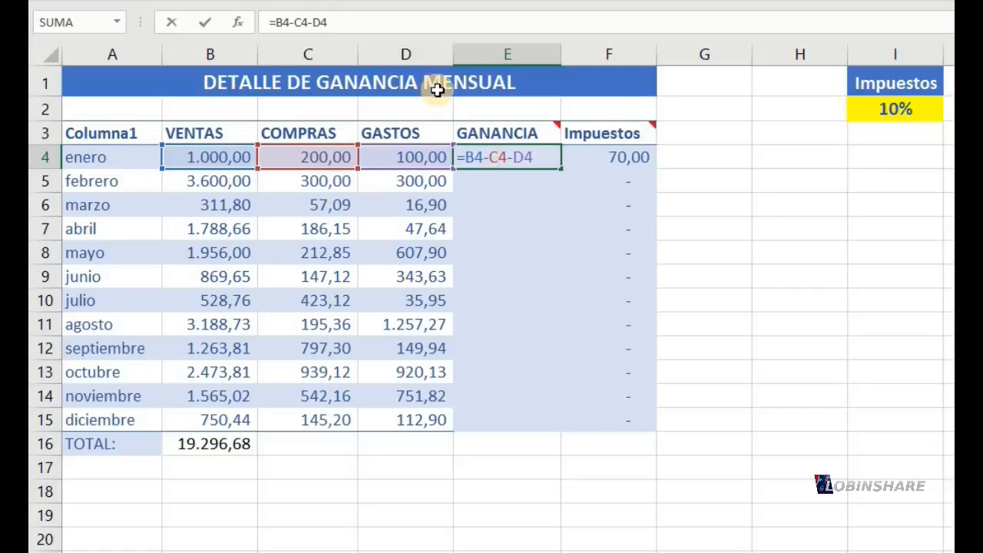
pyautogui.press('Return')
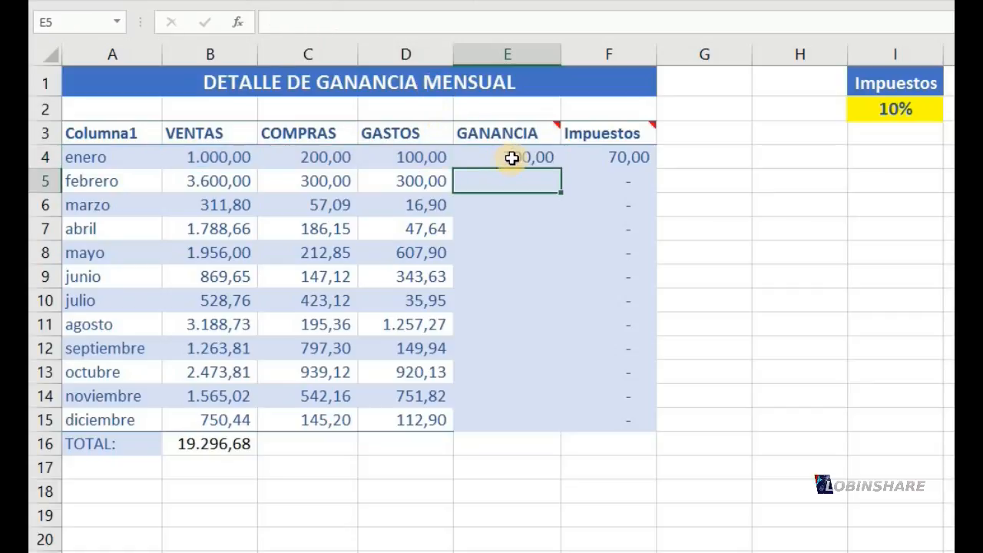
pyautogui.click(530, 158)
pyautogui.moveTo(562, 167); pyautogui.dragTo(556, 191)
pyautogui.click(537, 182)
pyautogui.doubleClick(539, 182)
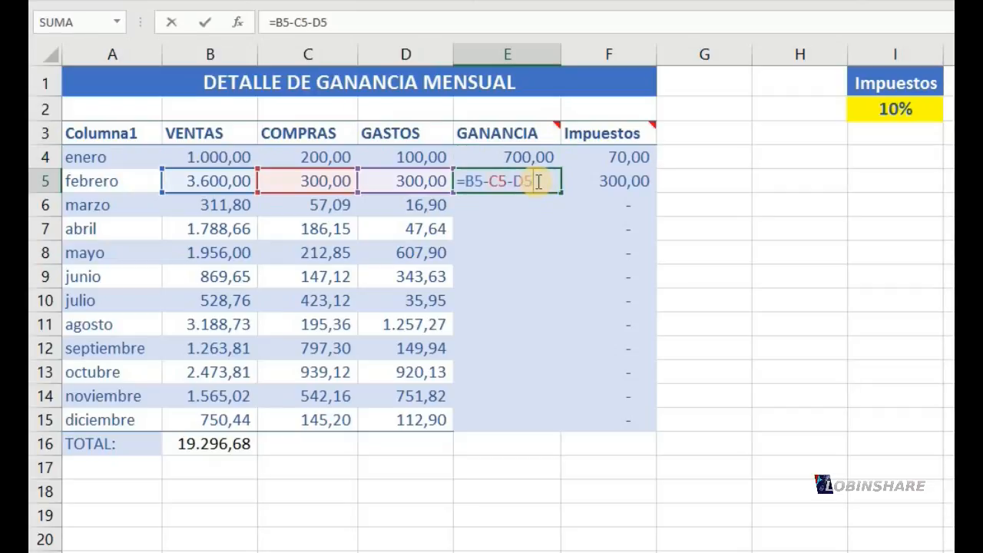
pyautogui.press('Return')
# Copy febrero's GANANCIA formula from E5 down to marzo in E6 and check the cells it references
pyautogui.click(546, 183)
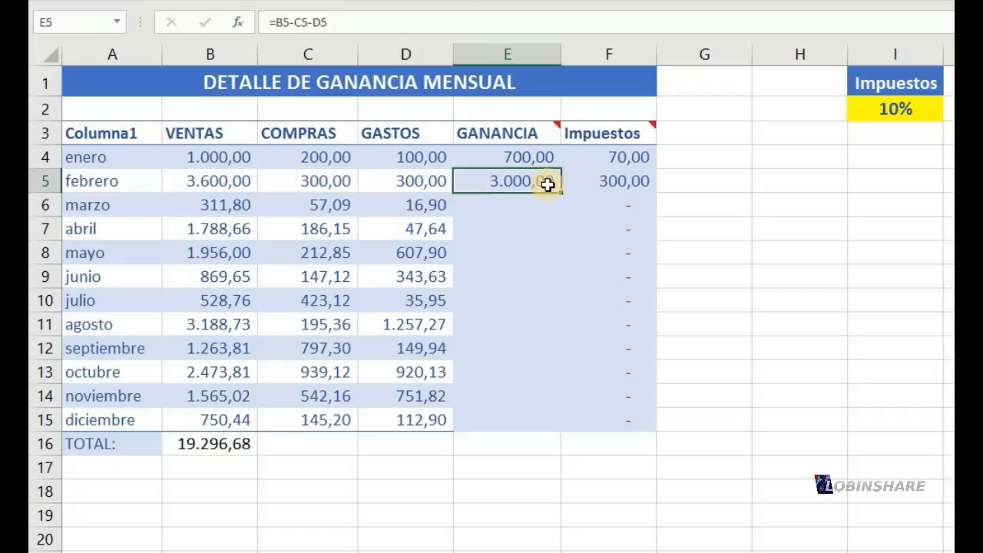
pyautogui.moveTo(561, 194); pyautogui.dragTo(561, 209)
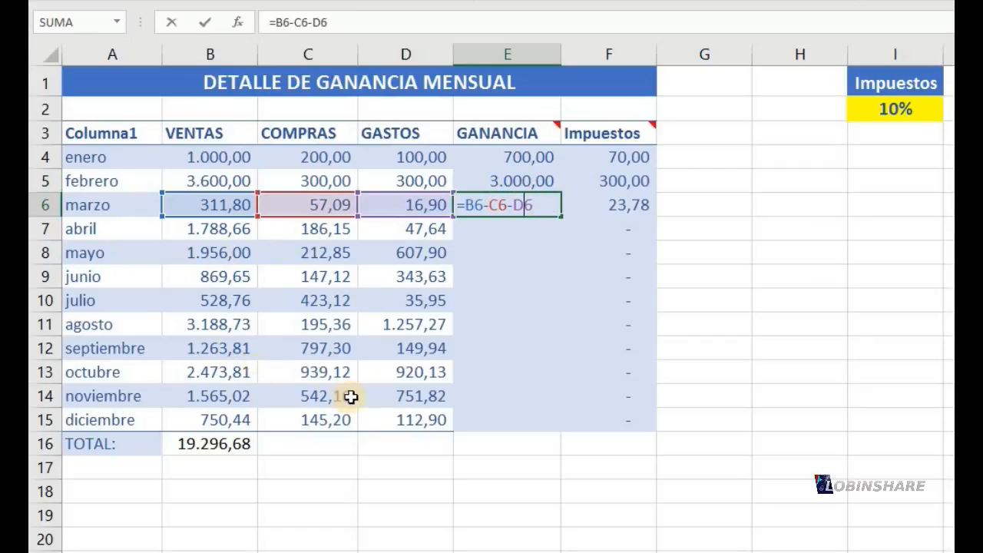
pyautogui.press('Return')
# Fill marzo's GANANCIA formula from E6 down to diciembre in E15 and check the references in junio's E9
pyautogui.click(544, 203)
pyautogui.moveTo(563, 218); pyautogui.dragTo(529, 422)
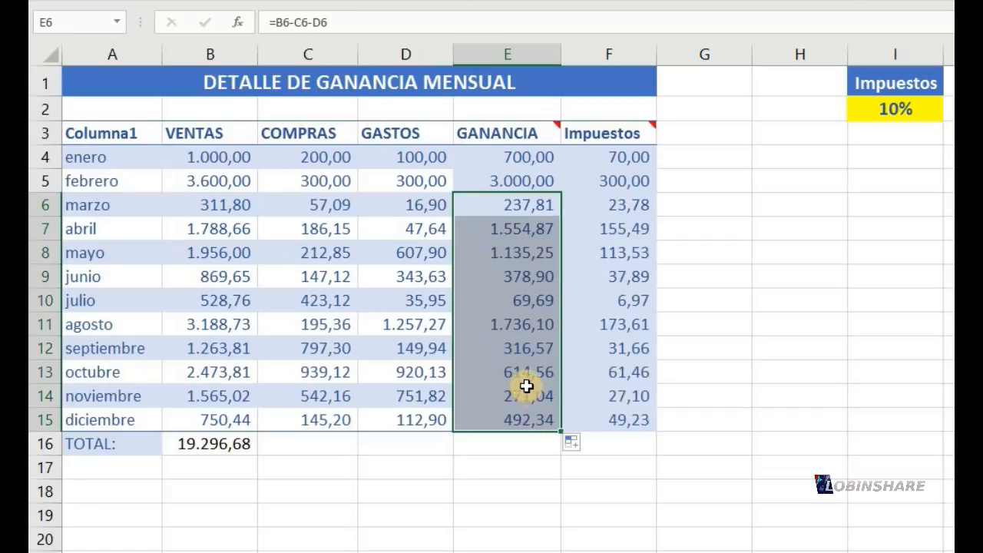
pyautogui.click(502, 277)
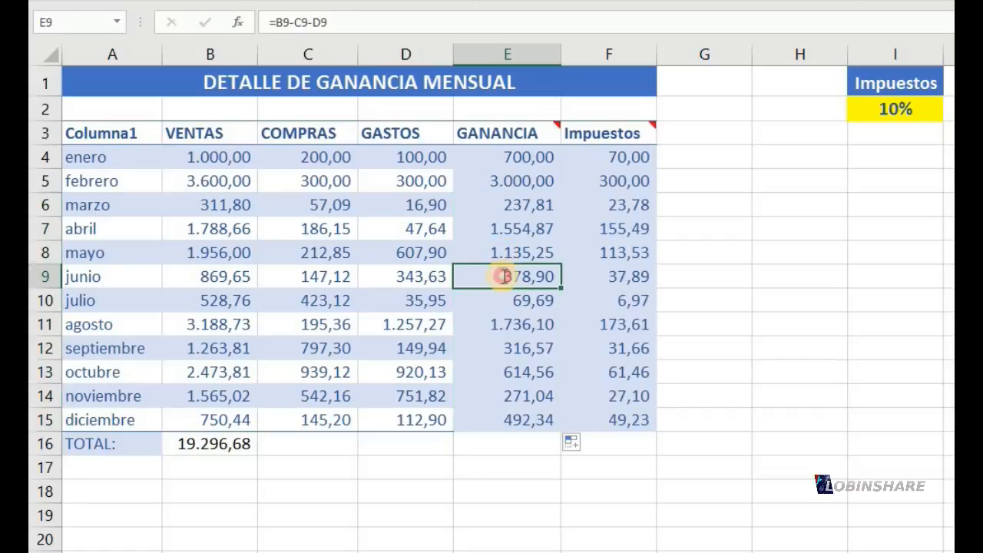
pyautogui.doubleClick(504, 276)
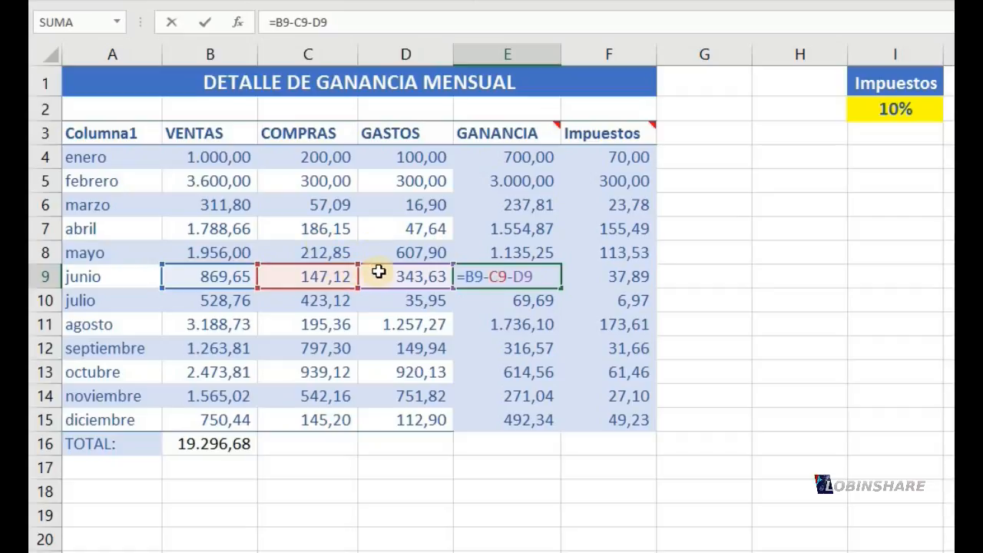
pyautogui.press('Return')
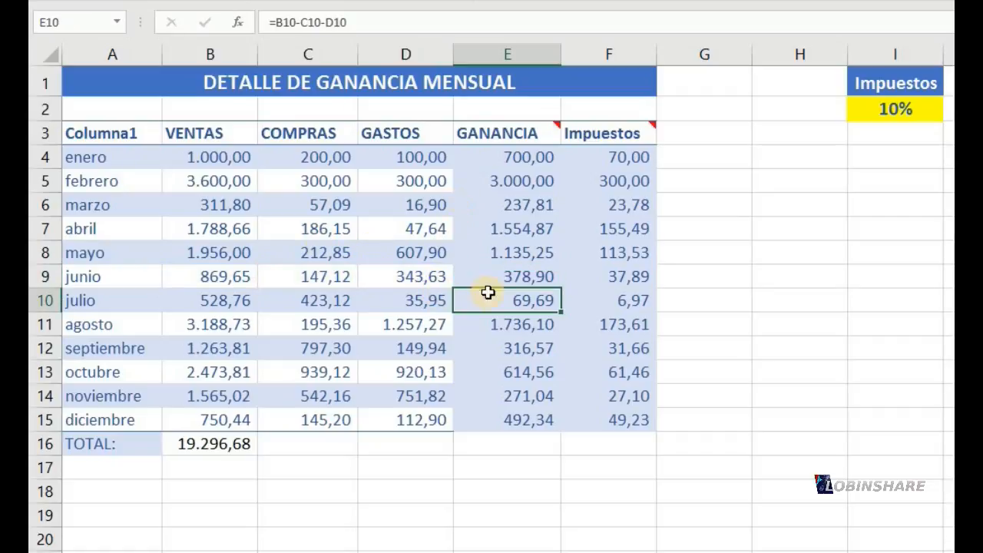
# Compare the GANANCIA formulas of several months between E4 and E12 to see how their row references adjust
pyautogui.click(511, 345)
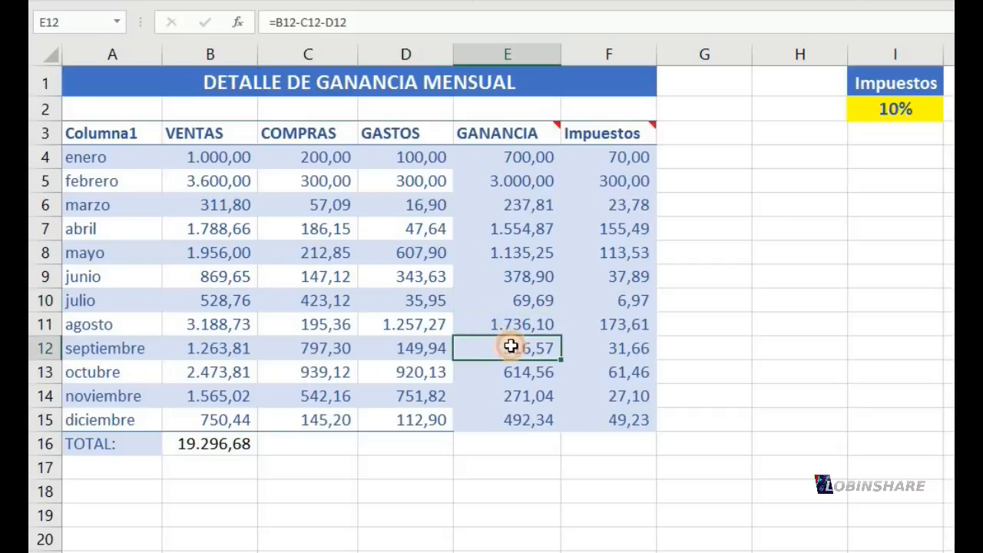
pyautogui.click(503, 322)
pyautogui.click(499, 269)
pyautogui.click(487, 247)
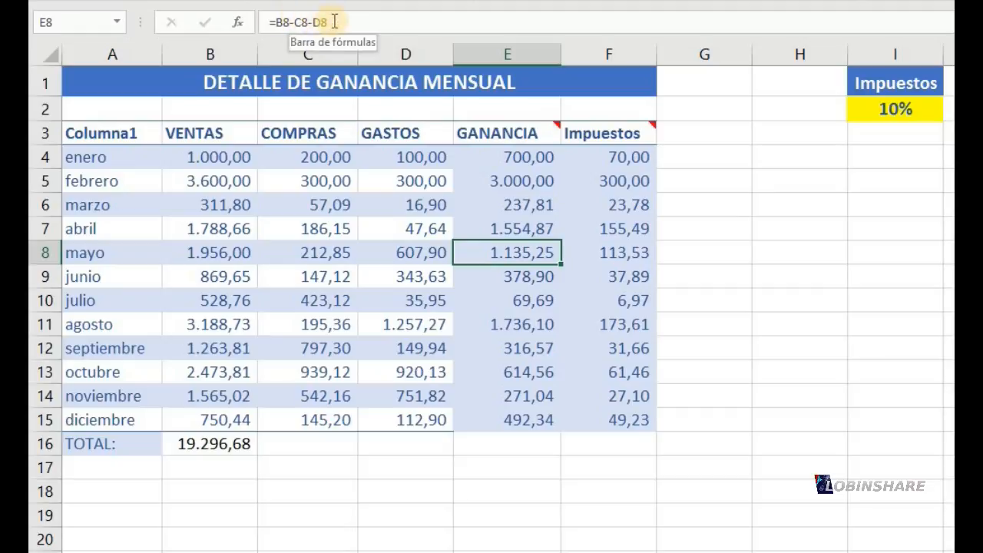
pyautogui.click(486, 162)
pyautogui.click(492, 183)
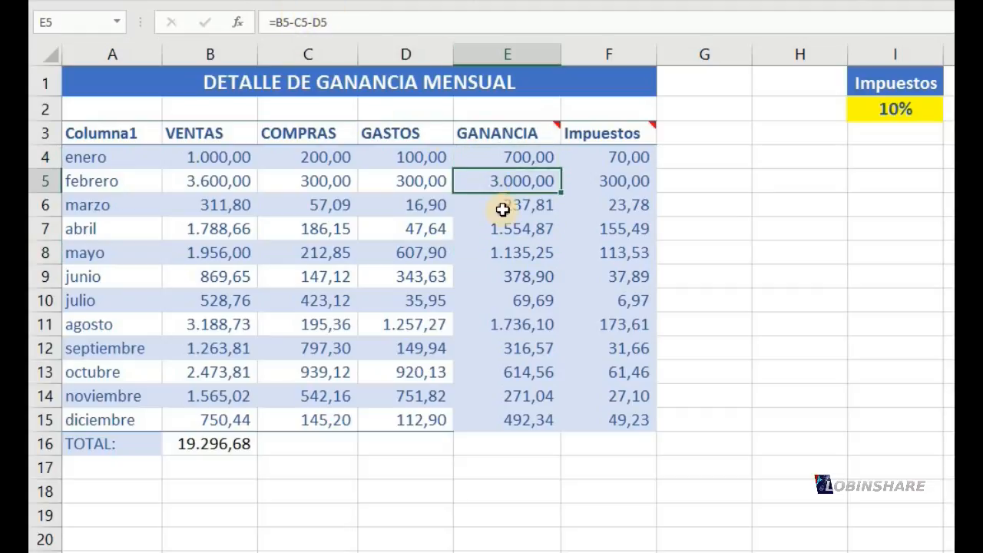
pyautogui.click(502, 207)
pyautogui.click(502, 228)
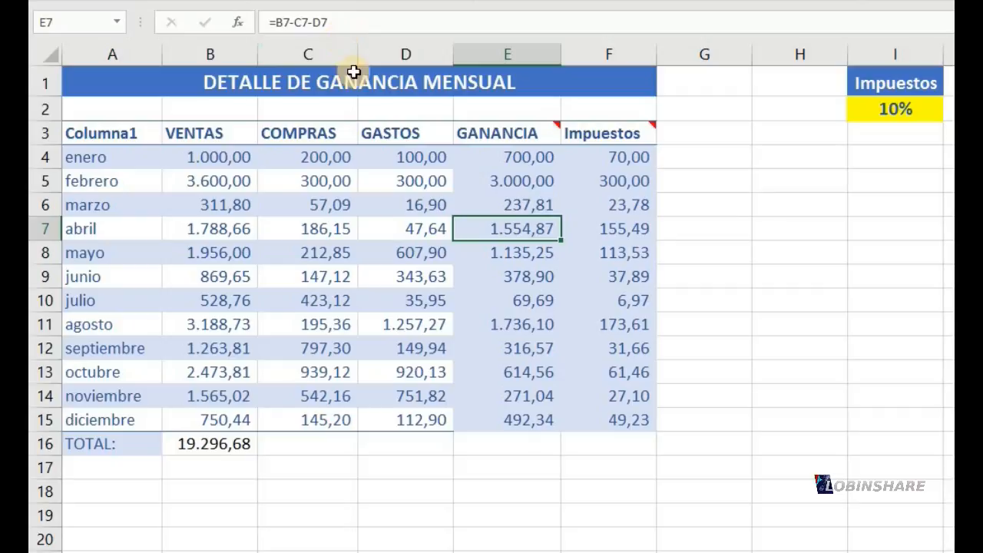
# Check the range summed by the VENTAS total formula in B16
pyautogui.click(209, 445)
pyautogui.doubleClick(210, 447)
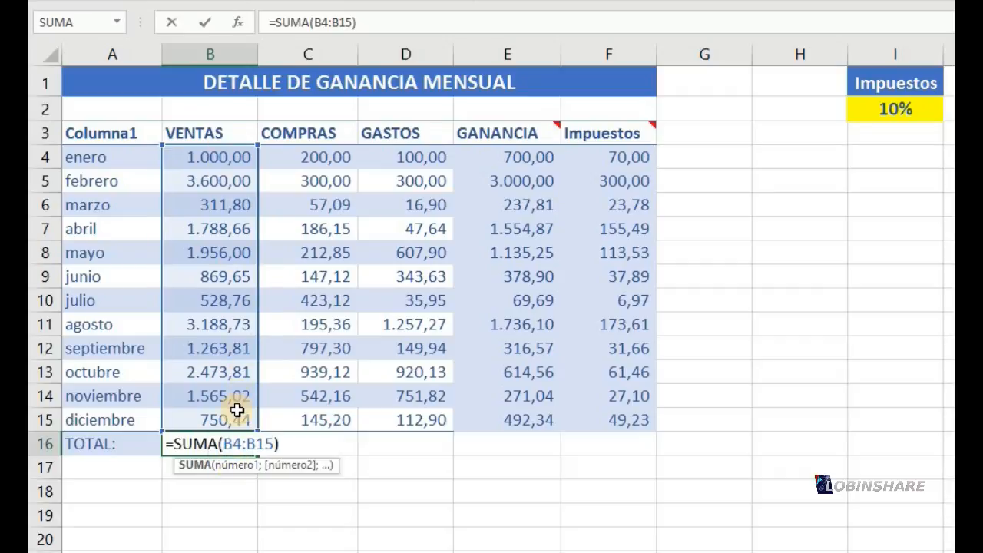
pyautogui.press('Return')
# Copy the VENTAS total formula from B16 to the COMPRAS total in C16 and check the range it references
pyautogui.click(236, 442)
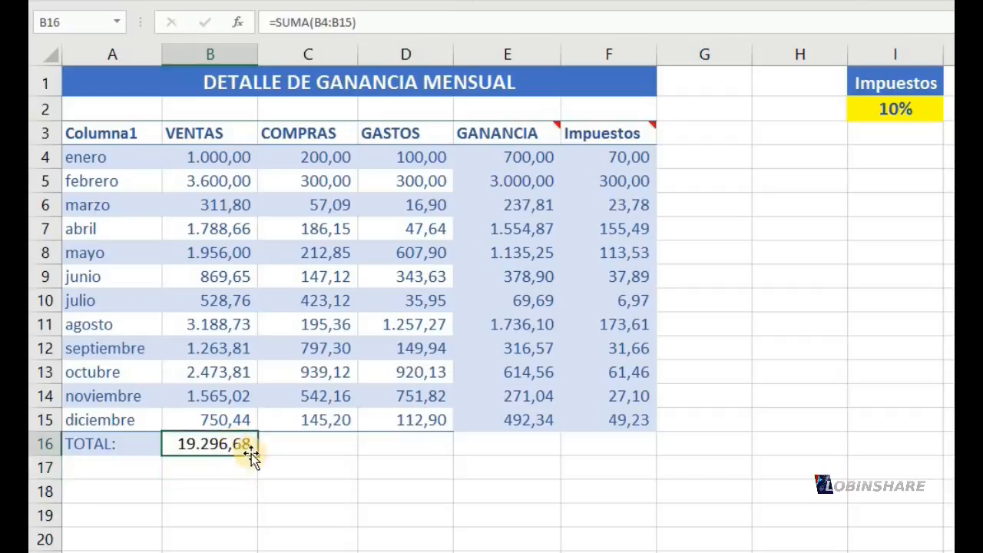
pyautogui.moveTo(306, 451); pyautogui.dragTo(320, 444)
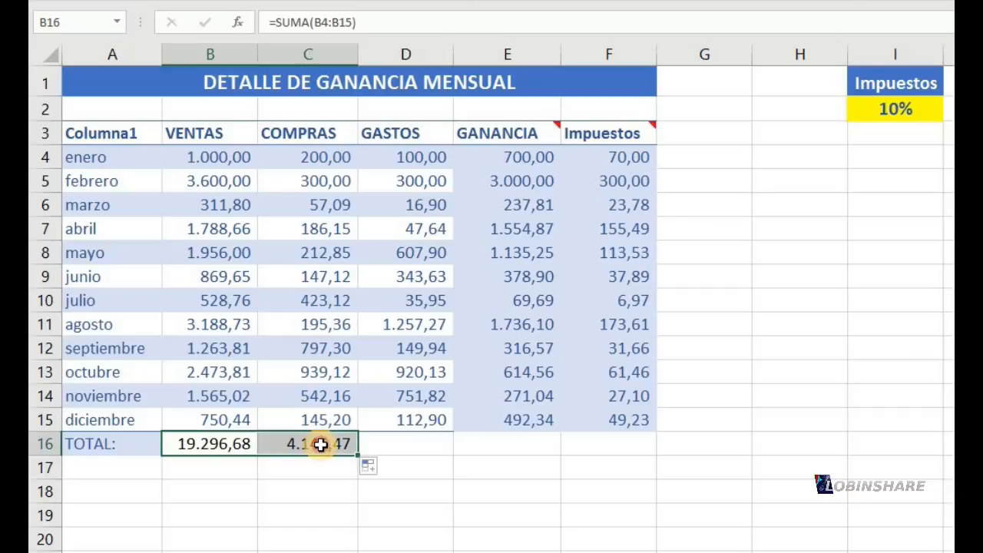
pyautogui.click(320, 444)
pyautogui.doubleClick(320, 444)
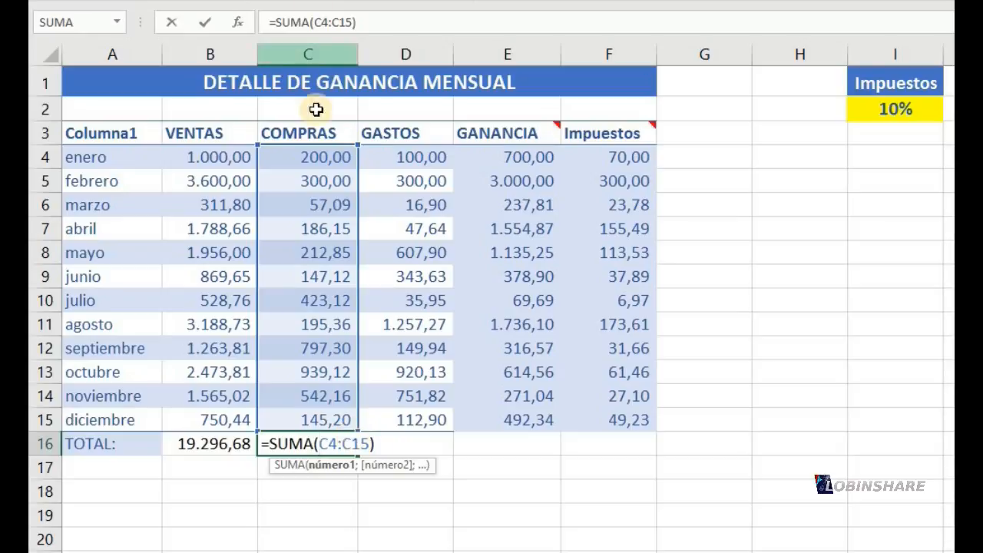
pyautogui.press('Return')
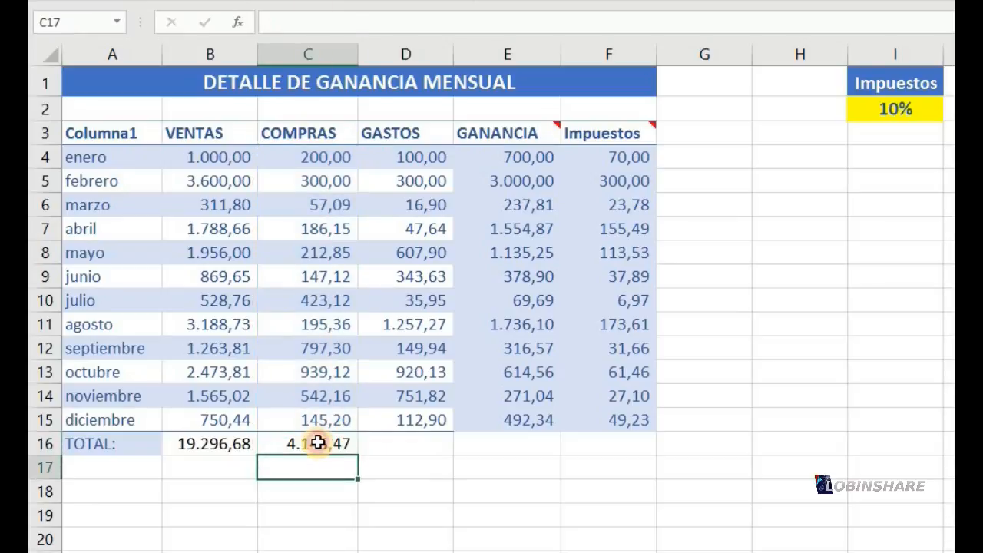
# Copy the COMPRAS total formula from C16 to the GASTOS total in D16 and check the range it references
pyautogui.click(322, 442)
pyautogui.moveTo(358, 457); pyautogui.dragTo(430, 445)
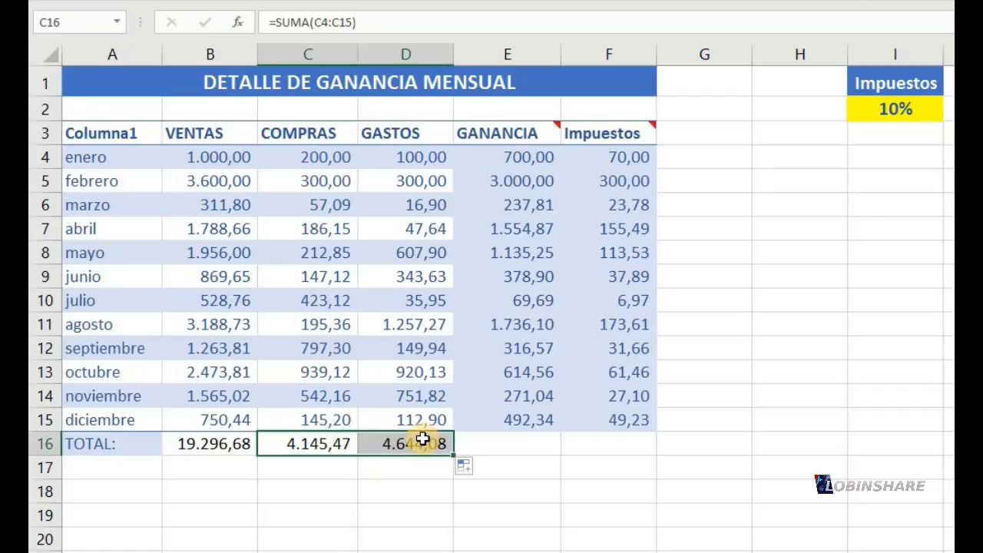
pyautogui.click(421, 439)
pyautogui.doubleClick(421, 439)
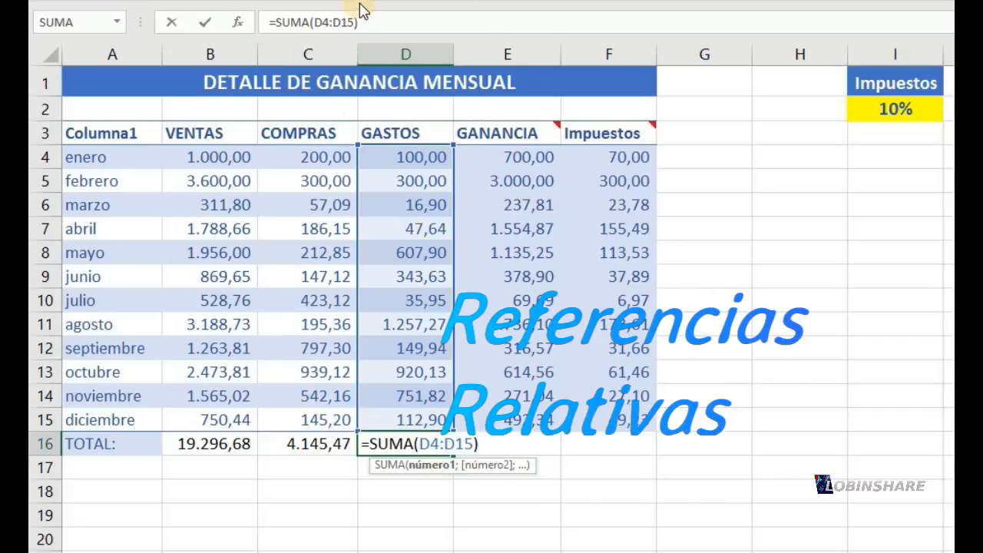
pyautogui.click(312, 23)
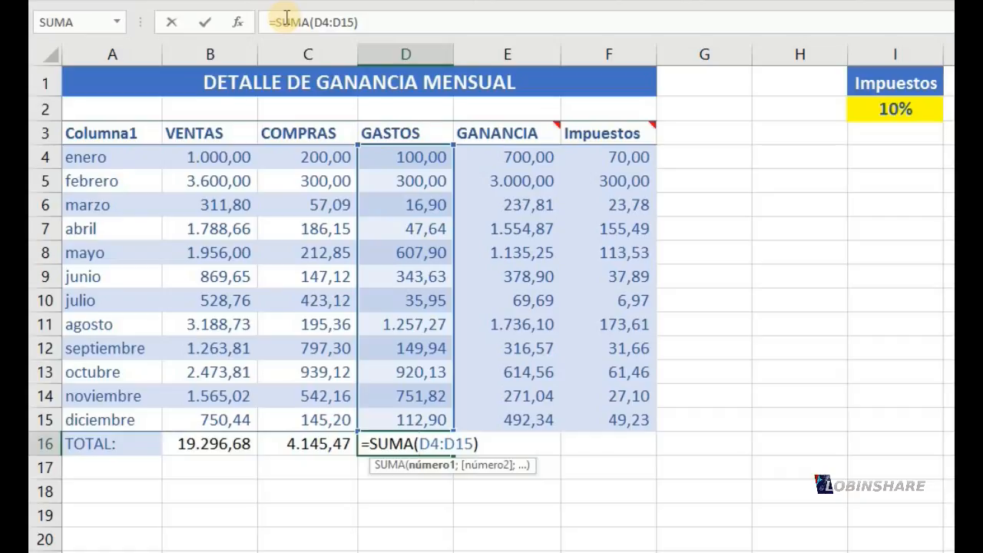
pyautogui.press('Return')
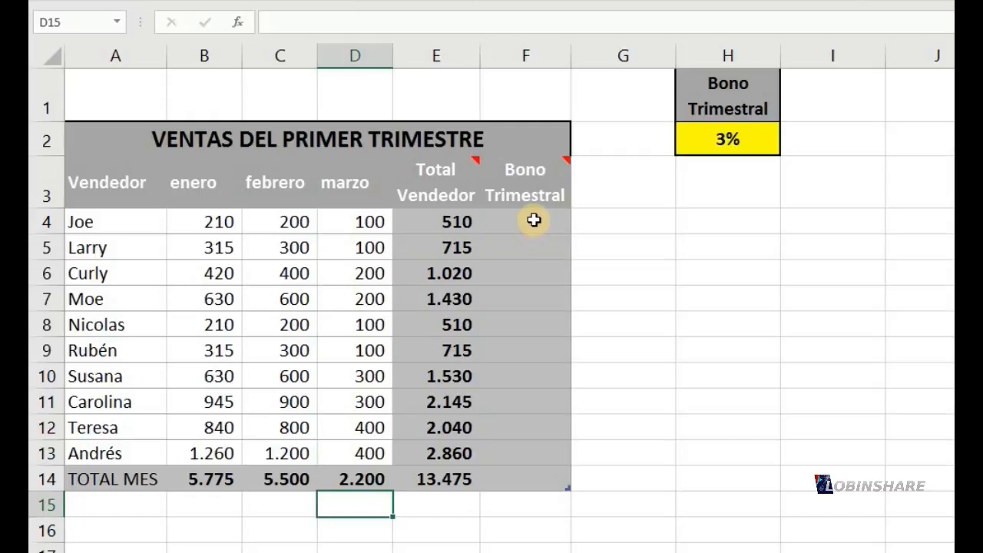
# In the Ventas del Primer Trimestre sheet, read the comment on the Bono Trimestral column header and check the bonus rate in H2
pyautogui.click(534, 221)
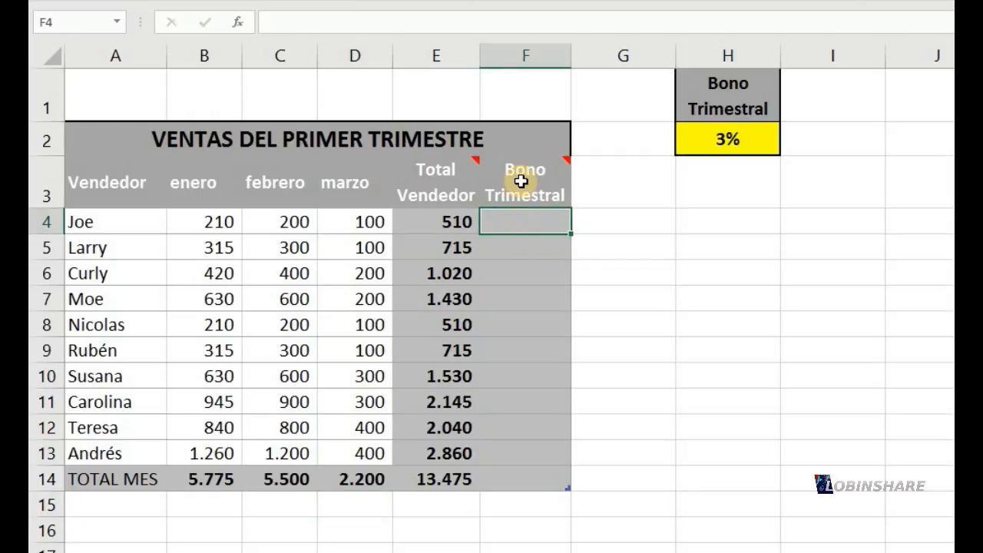
pyautogui.moveTo(519, 179)
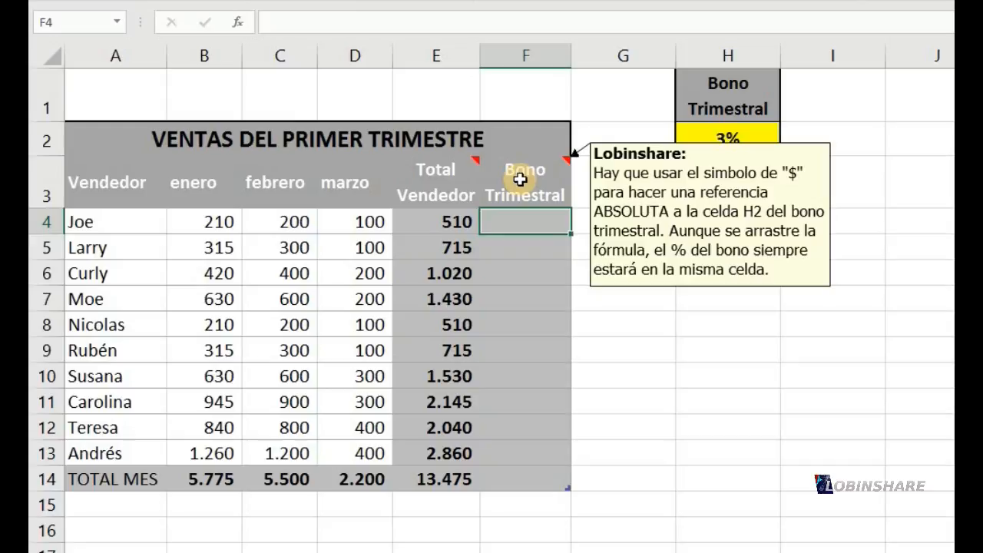
pyautogui.click(736, 141)
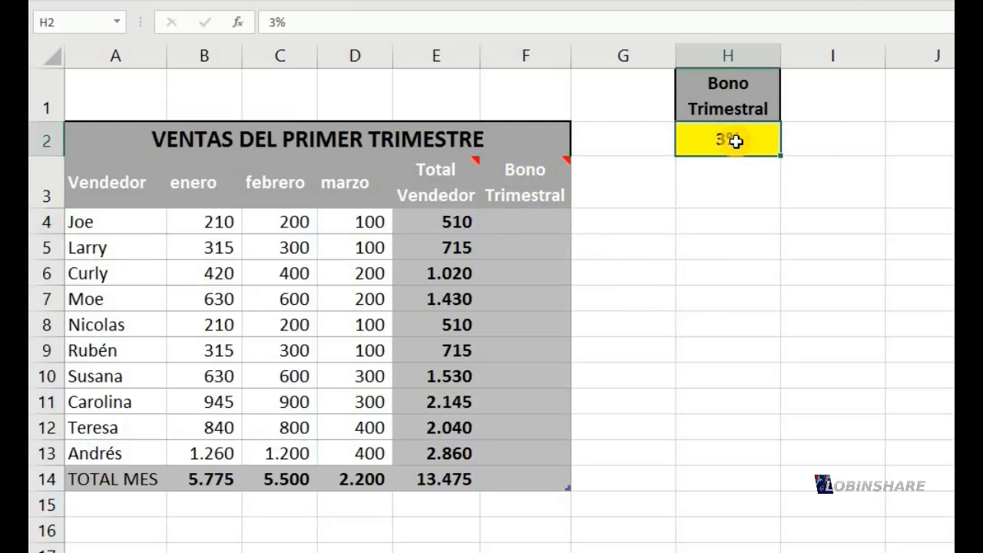
# Enter =[@[Total Vendedor]]*H2 as the Bono Trimestral formula in F4, letting it fill down the table column
pyautogui.click(542, 224)
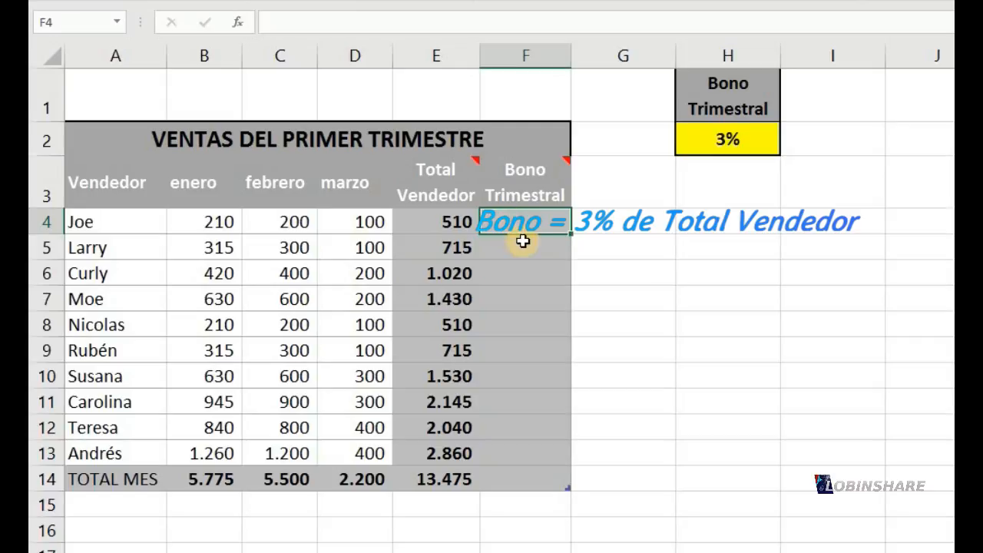
pyautogui.write('=')
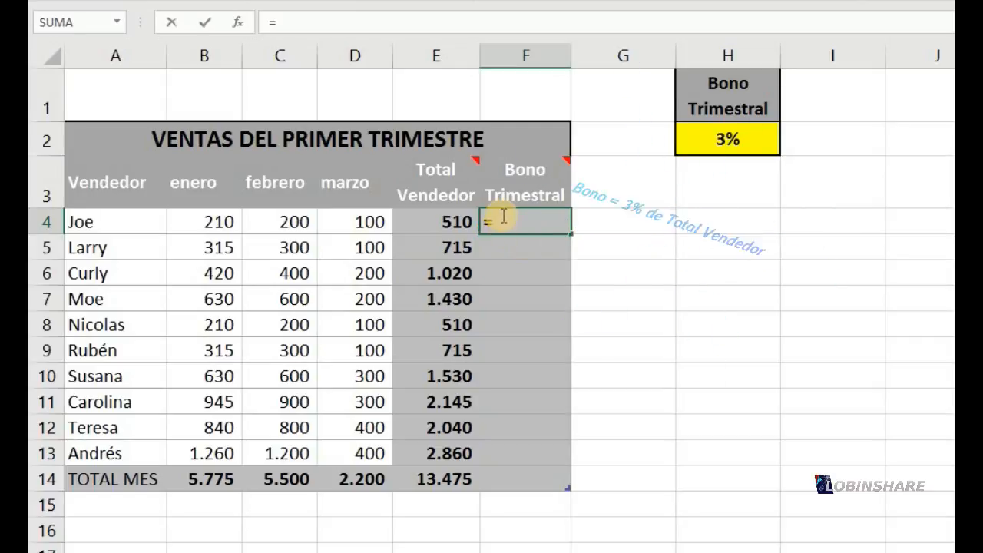
pyautogui.click(446, 222)
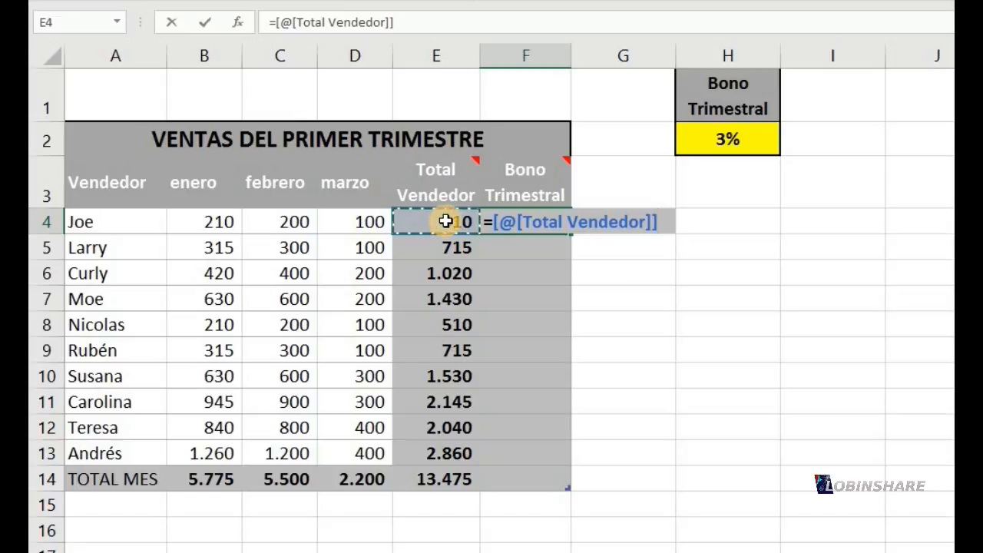
pyautogui.write('*')
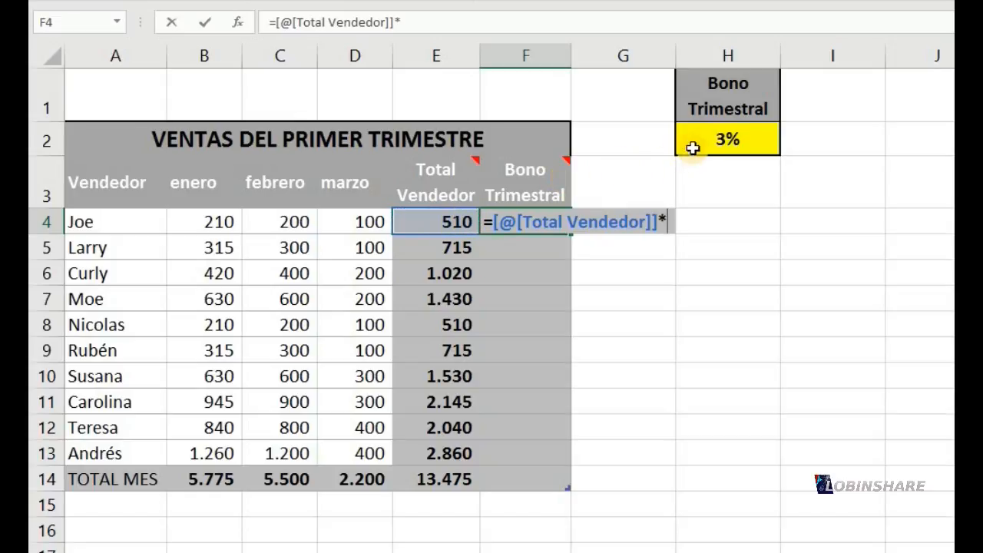
pyautogui.click(716, 138)
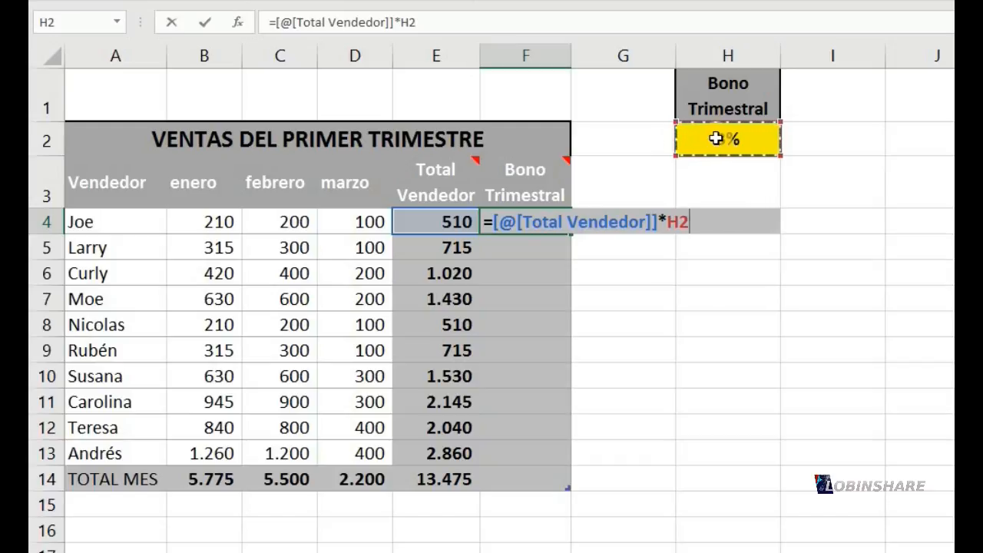
pyautogui.press('F4')
pyautogui.press('Return')
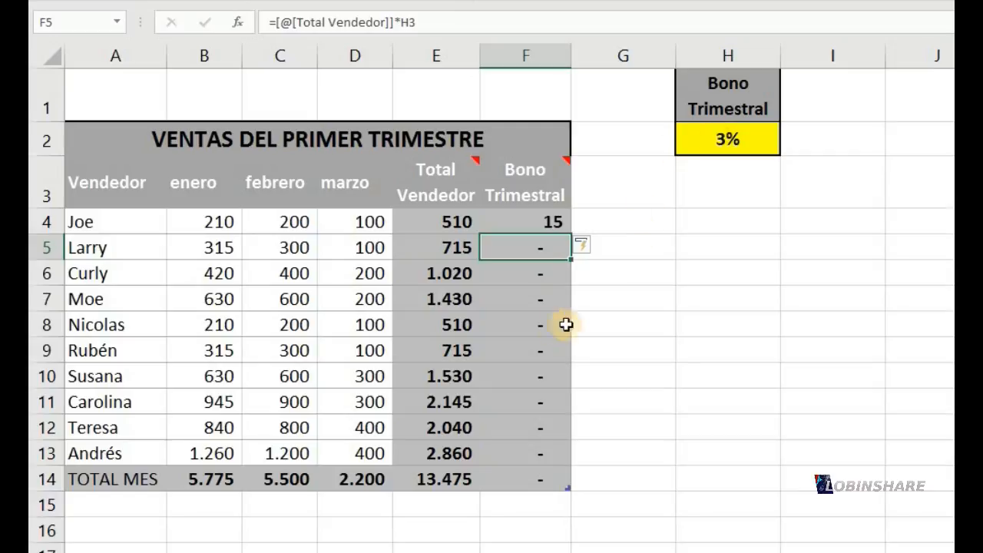
# Check which bonus cell the filled Bono Trimestral formulas in F6 through F9 reference
pyautogui.click(530, 281)
pyautogui.click(545, 306)
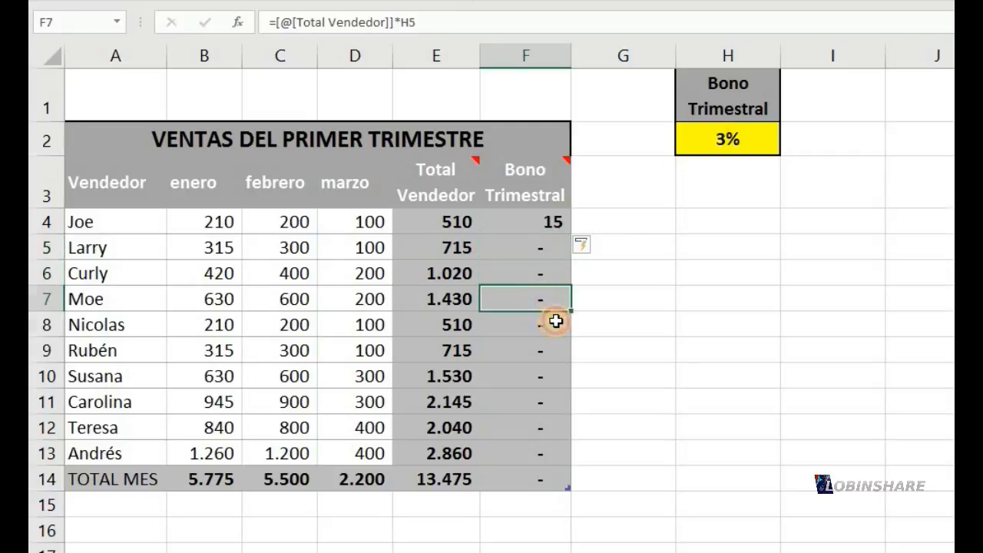
pyautogui.click(553, 321)
pyautogui.click(550, 341)
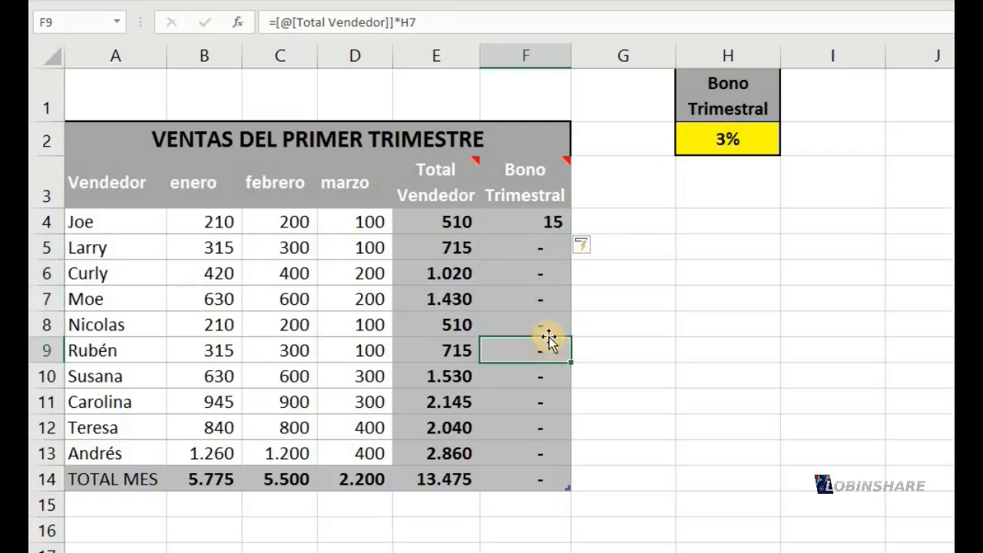
# Compare the highlighted references of the Bono Trimestral formulas in F4, F5 and F6 with the rate cell H2
pyautogui.click(547, 222)
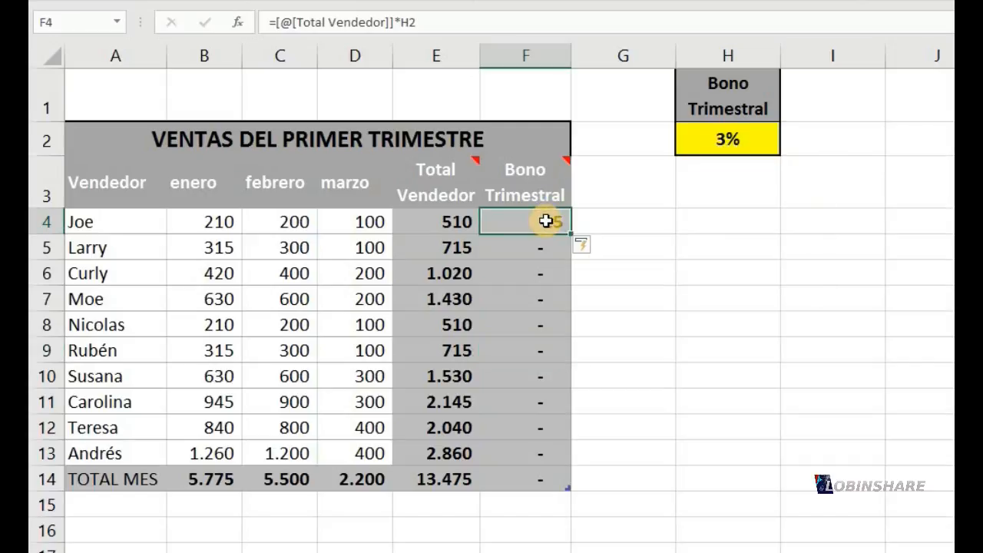
pyautogui.doubleClick(546, 221)
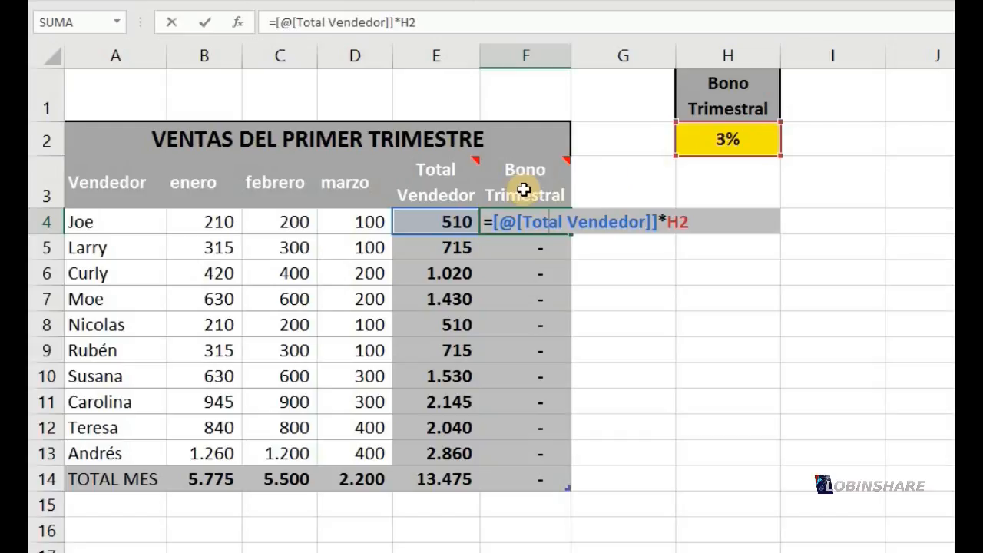
pyautogui.press('Return')
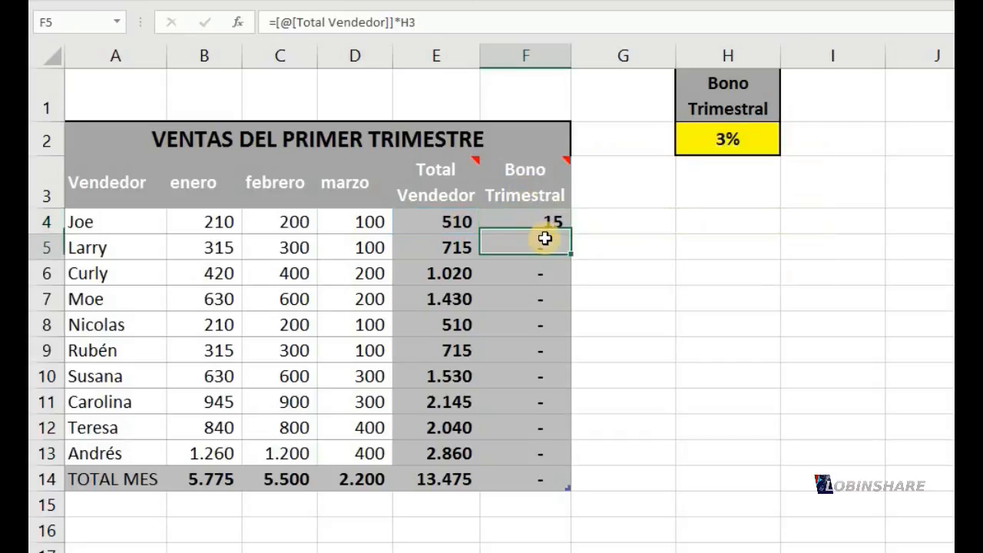
pyautogui.doubleClick(544, 245)
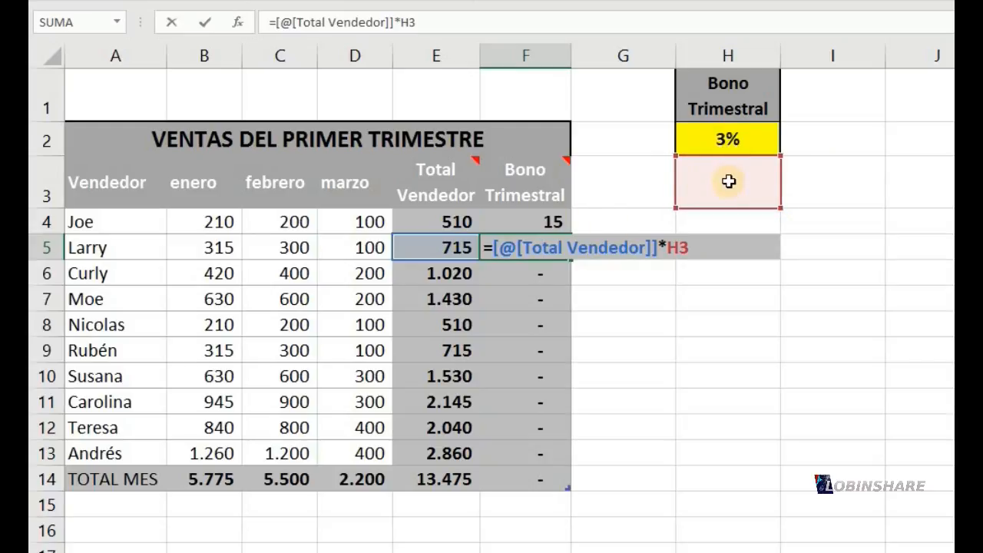
pyautogui.click(509, 265)
pyautogui.doubleClick(508, 267)
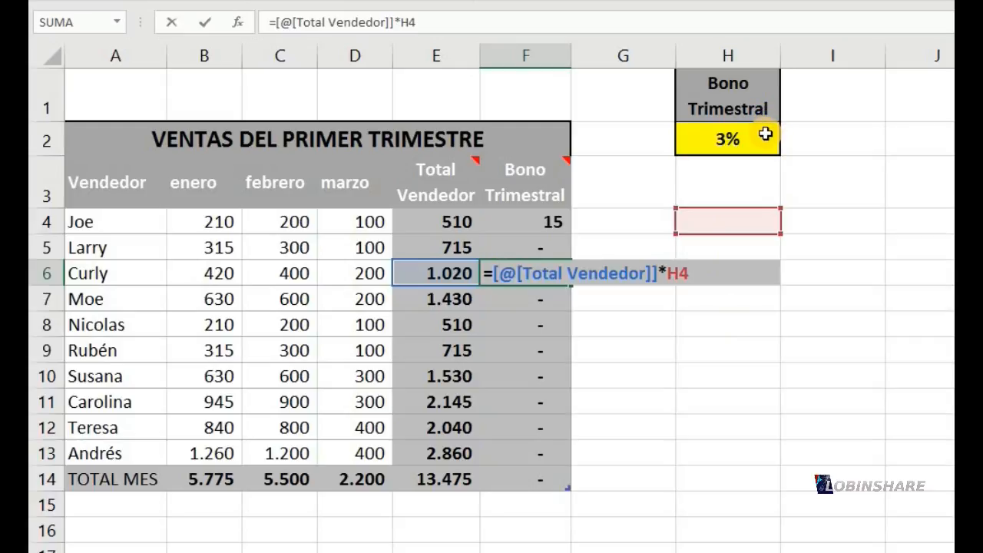
# Make the H2 reference absolute in F4's Bono Trimestral formula, giving =[@[Total Vendedor]]*$H$2 and letting it fill the table column
pyautogui.press('Return')
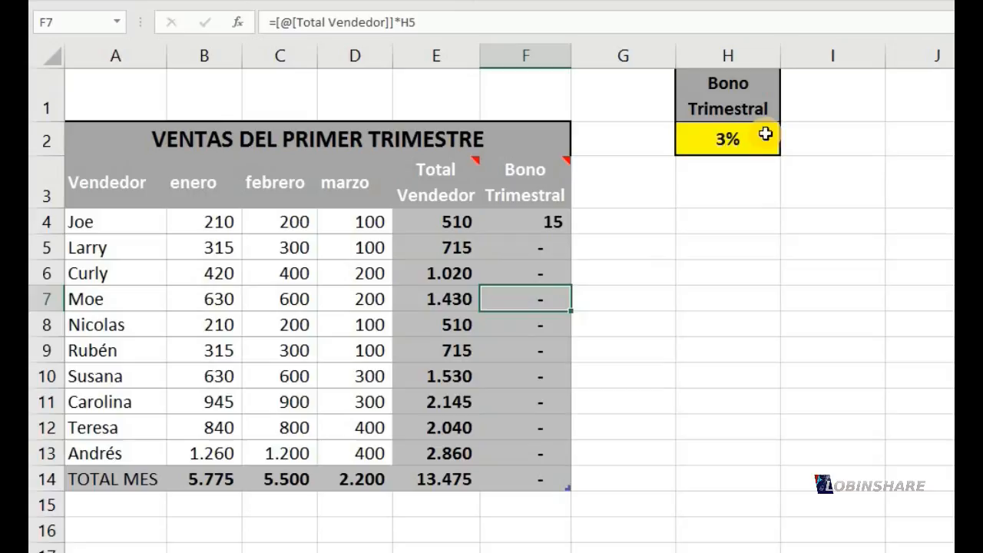
pyautogui.click(549, 222)
pyautogui.doubleClick(548, 222)
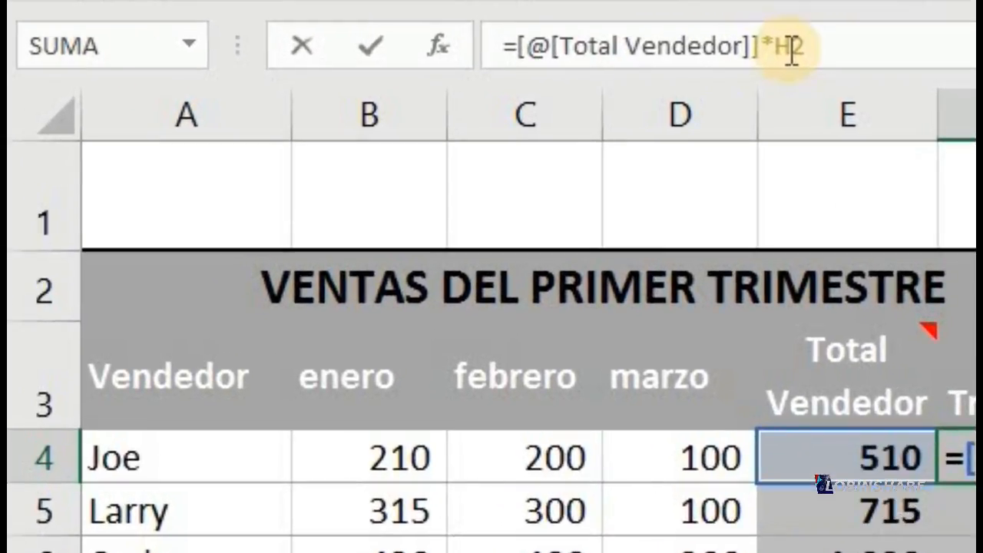
pyautogui.click(792, 51)
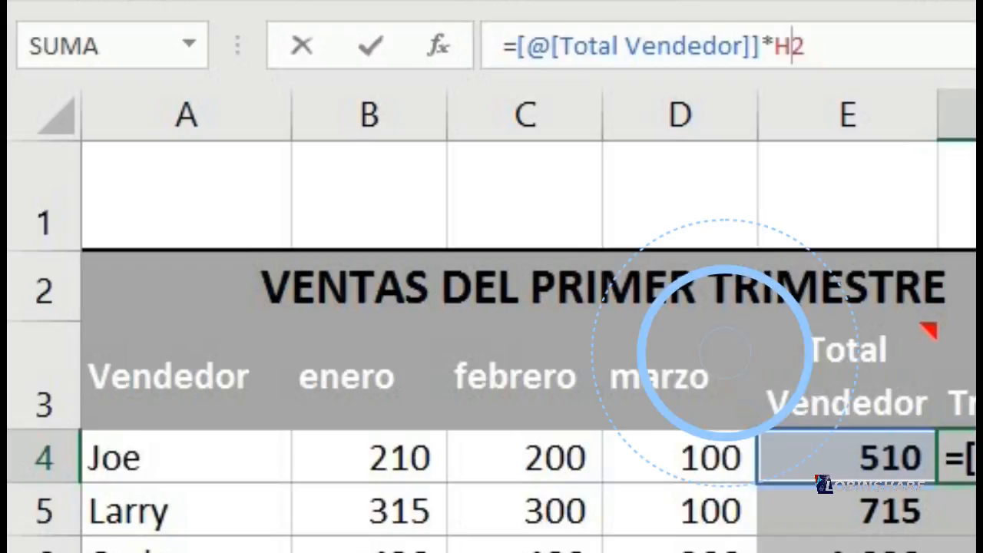
pyautogui.press('F4')
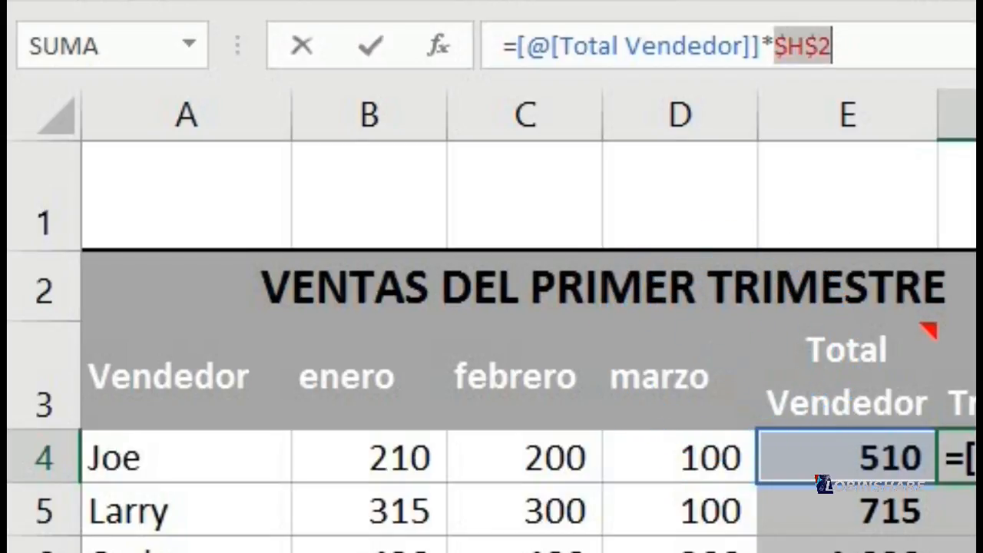
pyautogui.click(801, 49)
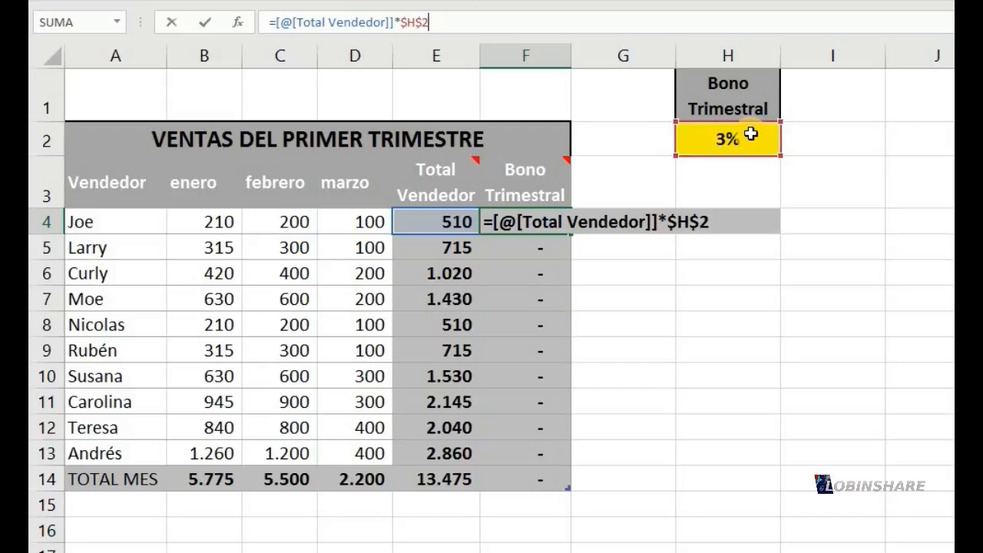
pyautogui.press('Return')
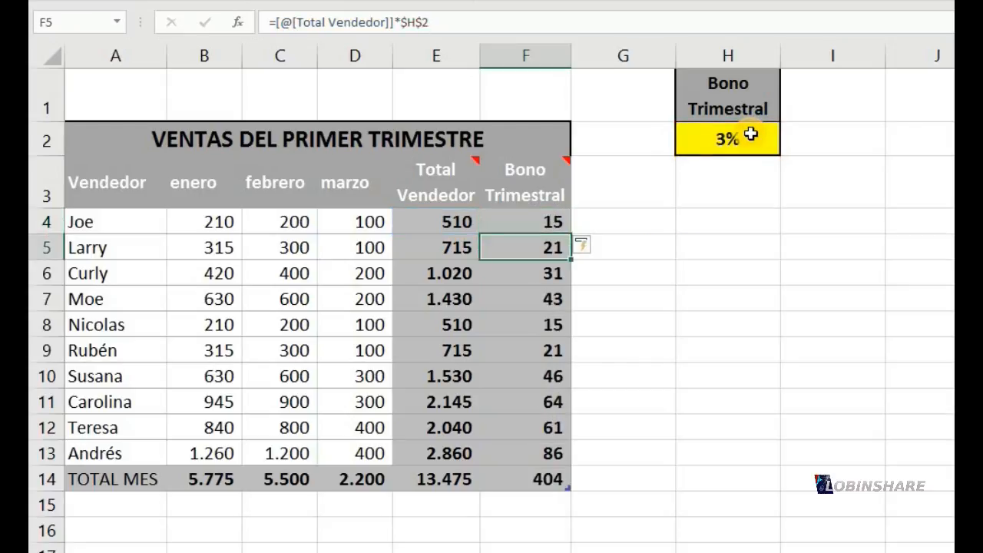
# Check which cells the updated Bono Trimestral formulas in F4 through F8 reference, comparing each with the rate cell H2
pyautogui.doubleClick(545, 217)
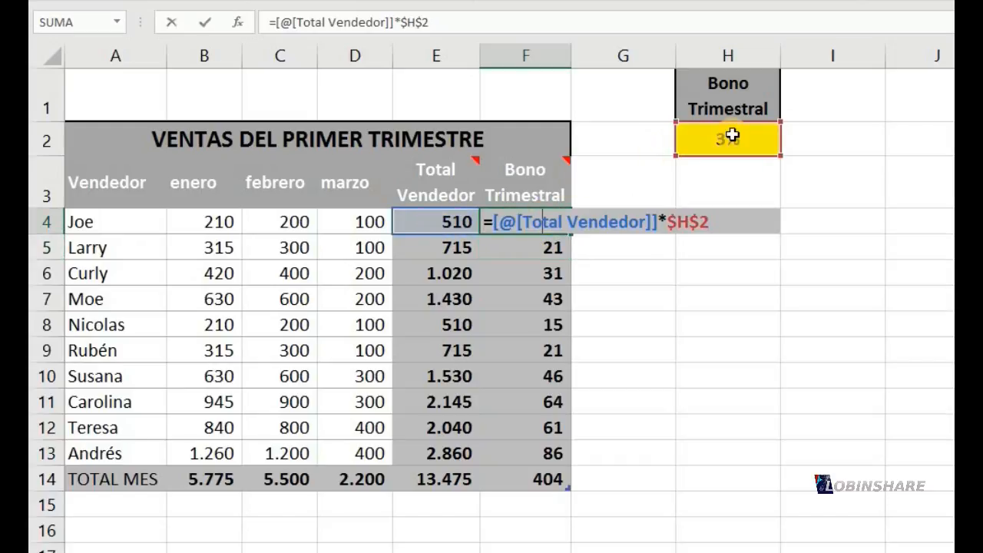
pyautogui.press('Return')
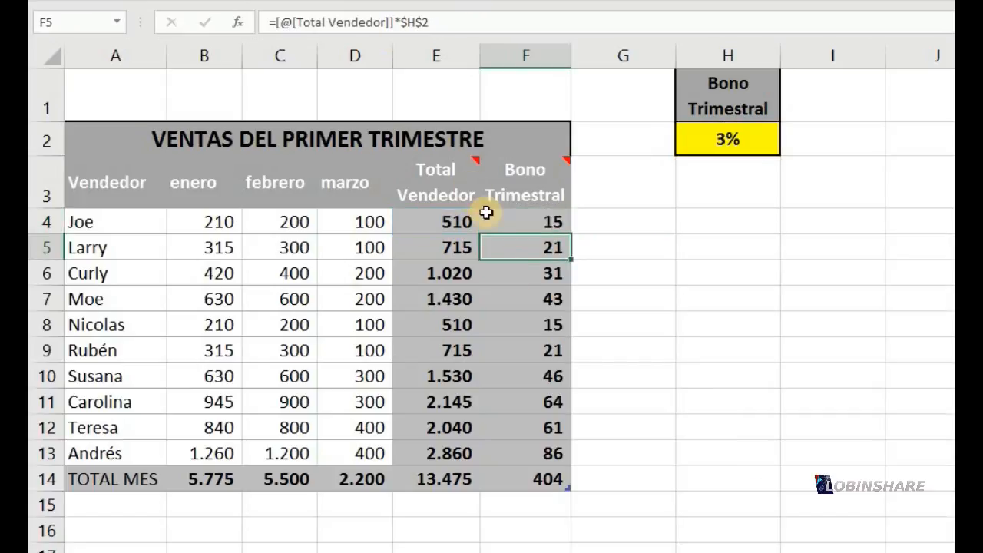
pyautogui.doubleClick(539, 247)
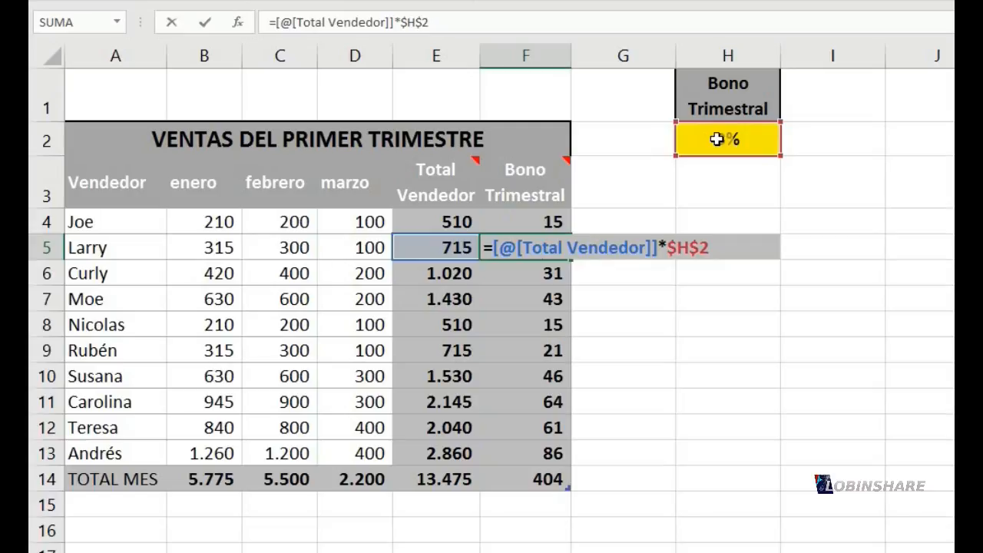
pyautogui.press('Escape')
pyautogui.click(519, 275)
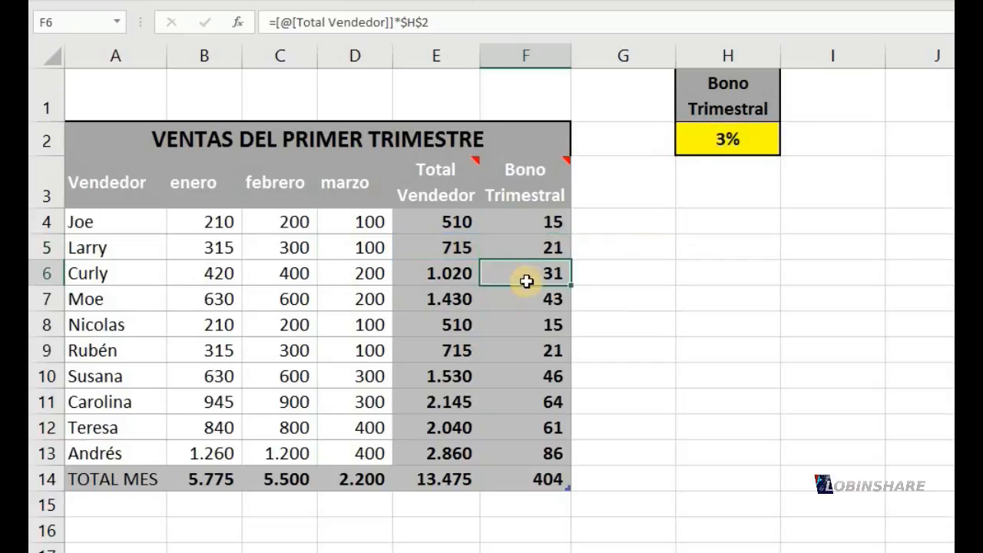
pyautogui.doubleClick(522, 275)
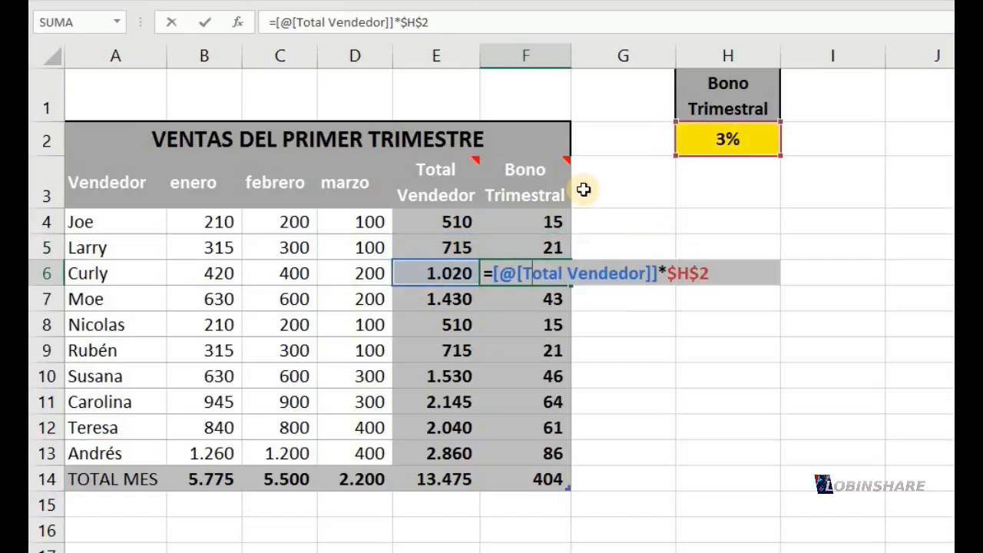
pyautogui.click(552, 296)
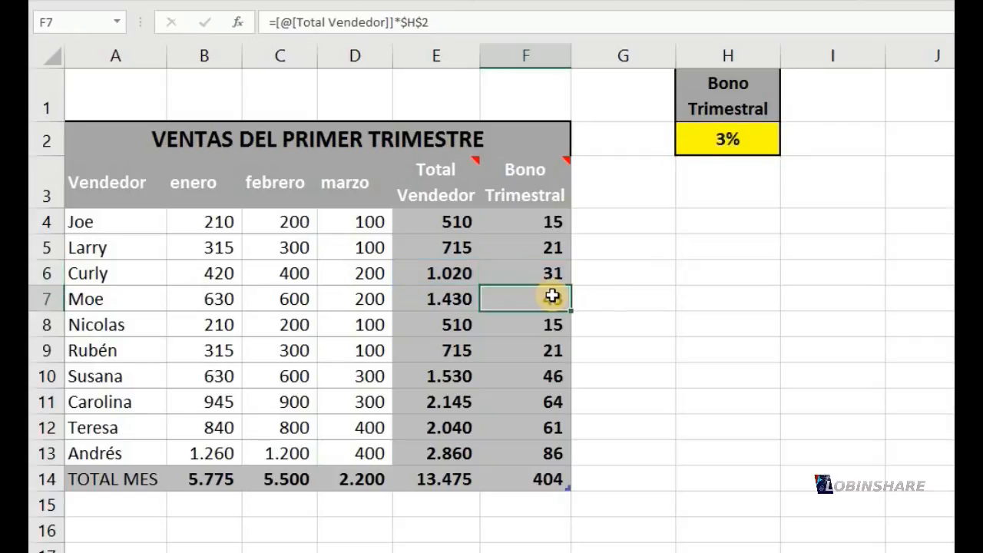
pyautogui.doubleClick(552, 296)
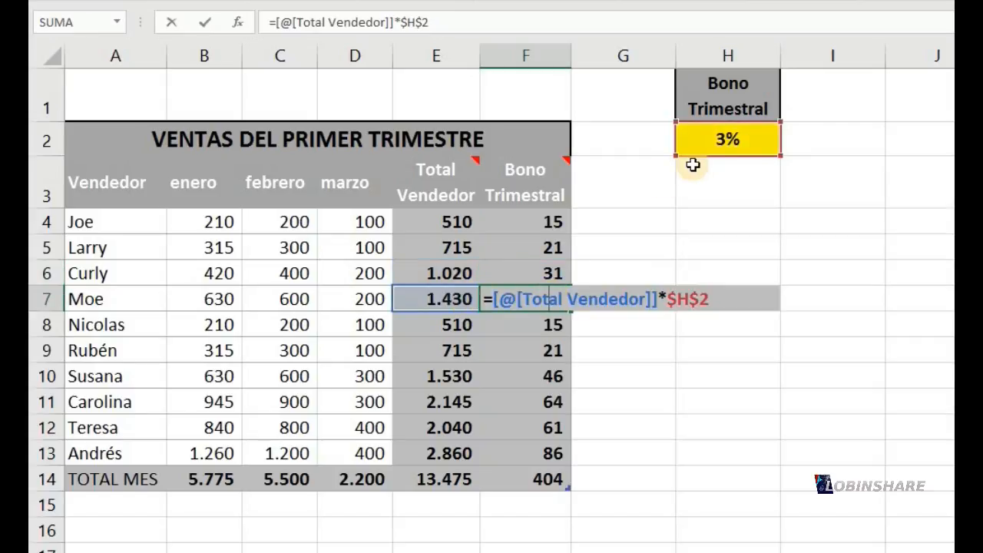
pyautogui.click(542, 320)
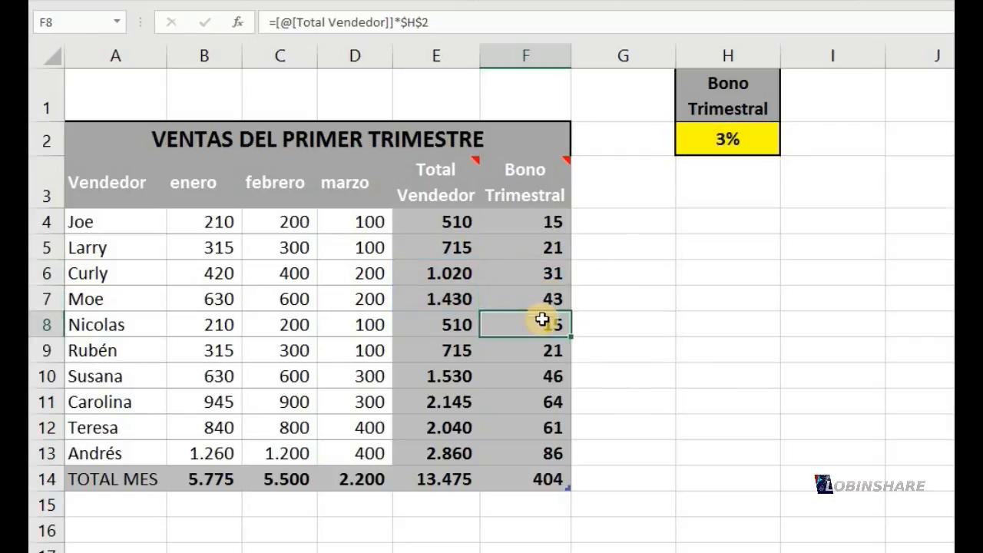
pyautogui.doubleClick(542, 322)
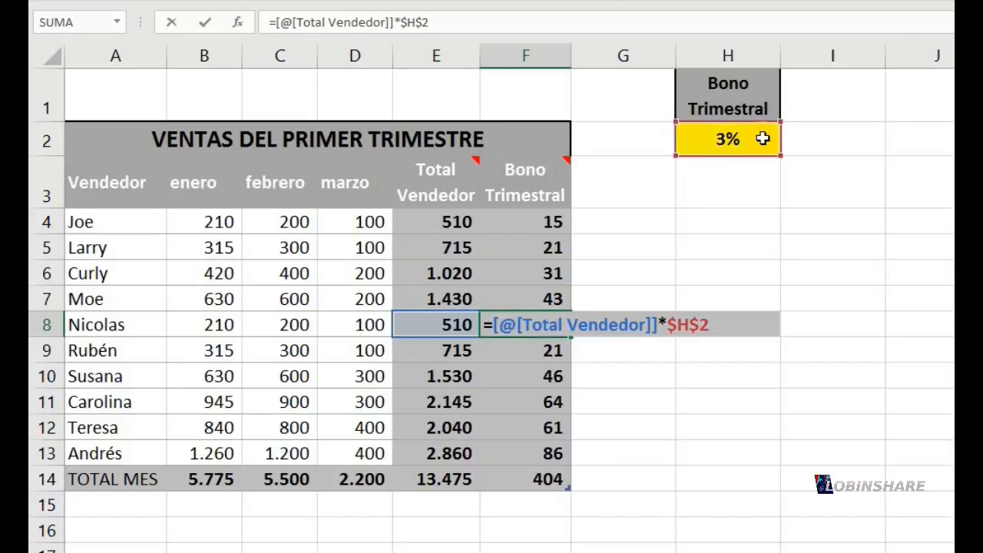
pyautogui.press('Return')
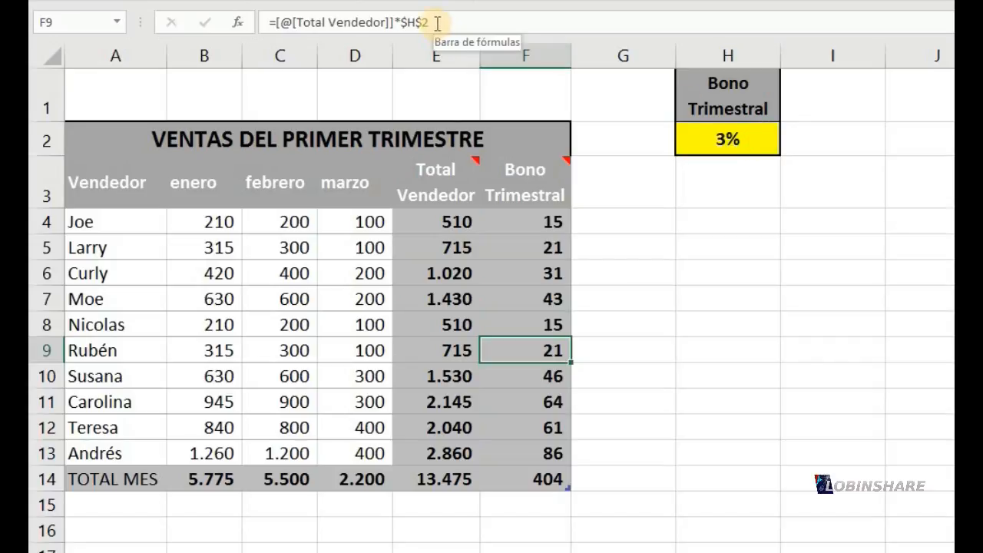
# Examine the absolute $H$2 reference within the Bono Trimestral formula in F9
pyautogui.moveTo(433, 23); pyautogui.dragTo(403, 27)
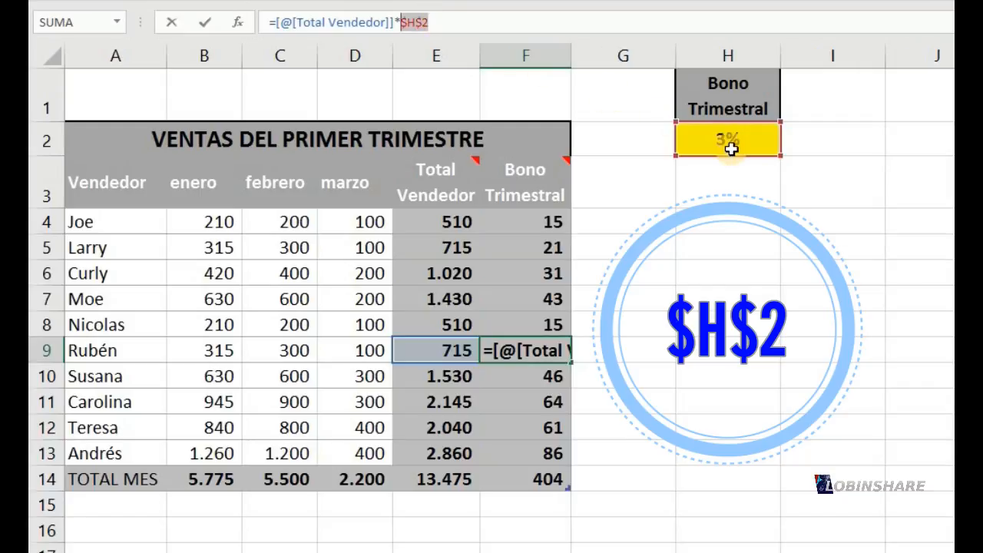
pyautogui.click(447, 23)
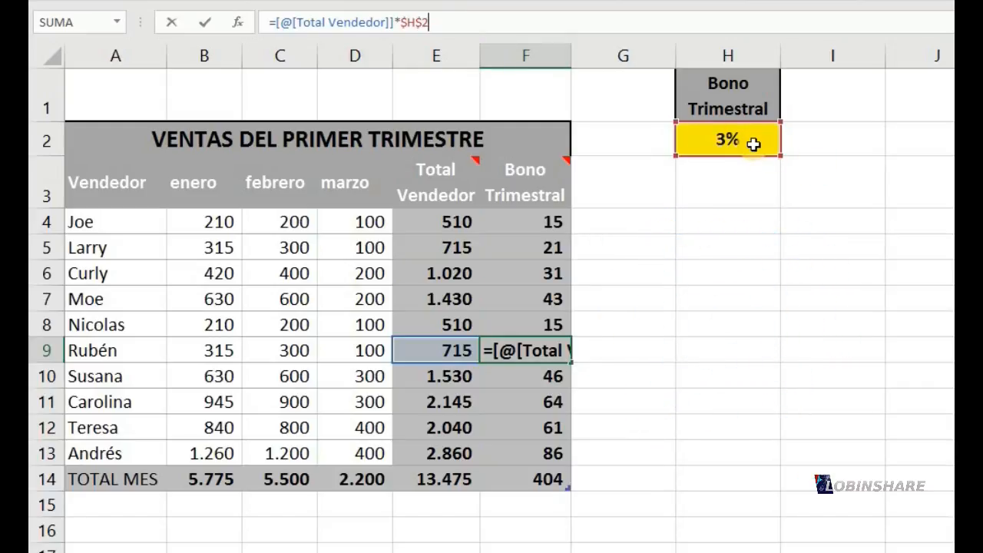
pyautogui.press('Return')
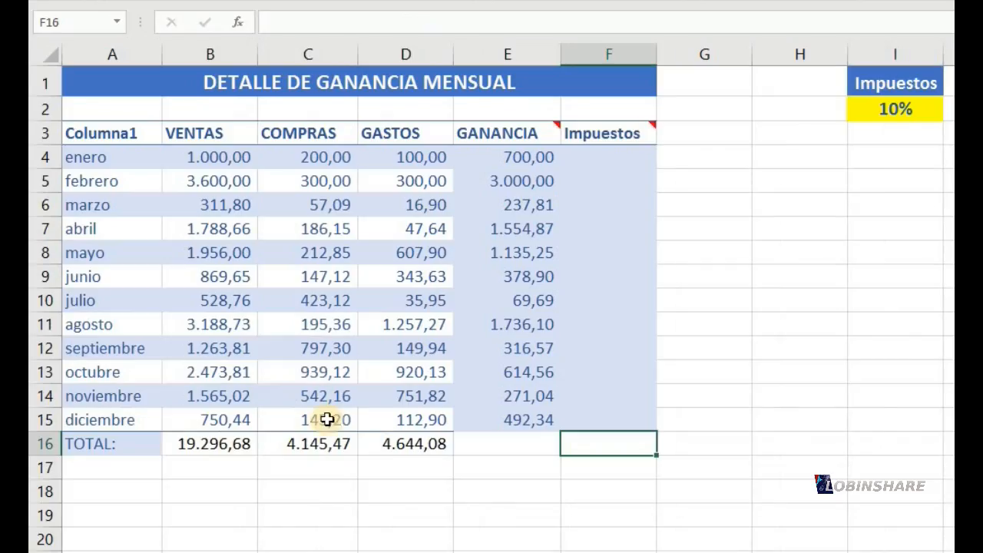
# In the Detalle de Ganancia Mensual sheet, enter =E4*I2 as the Impuestos formula in F4 and fill it down to F15
pyautogui.click(607, 151)
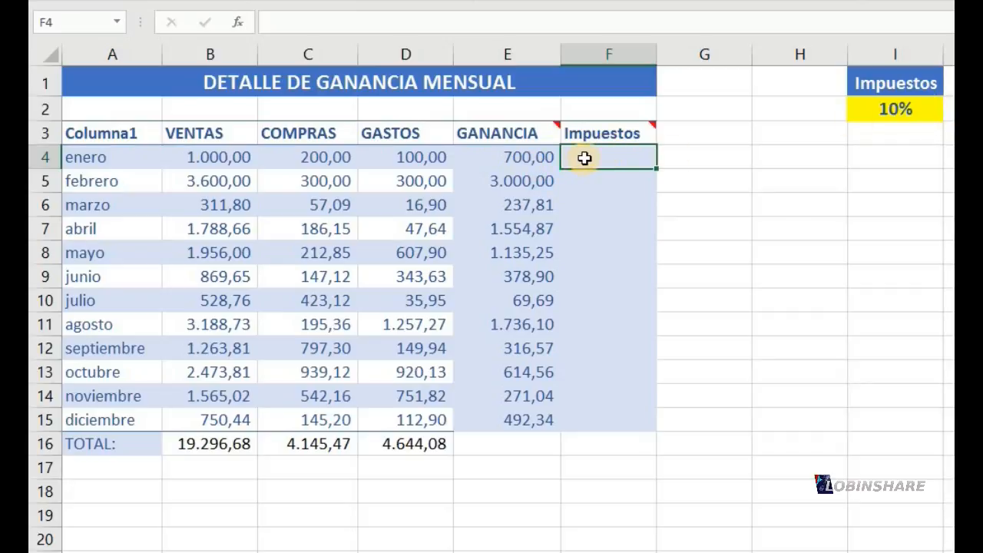
pyautogui.write('=')
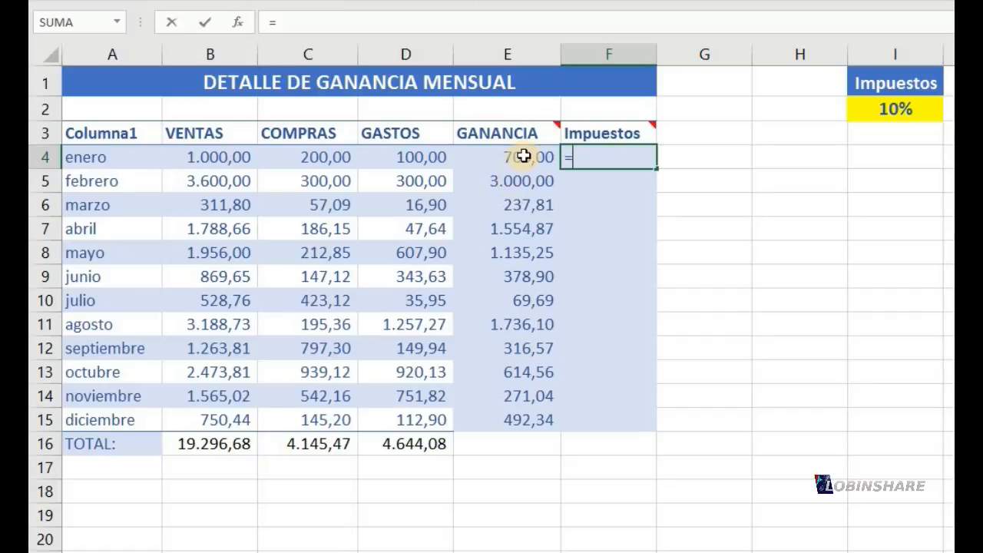
pyautogui.click(527, 152)
pyautogui.write('*')
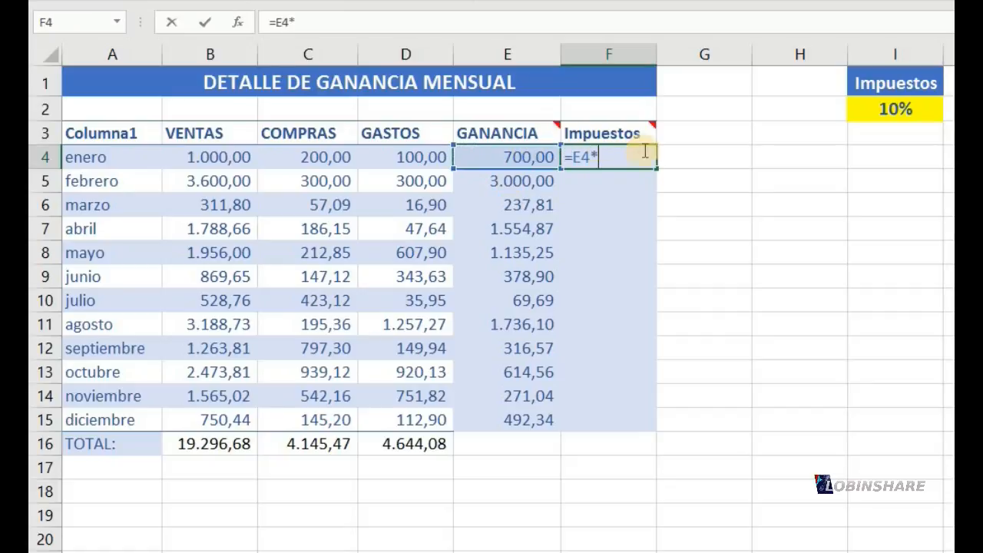
pyautogui.click(898, 110)
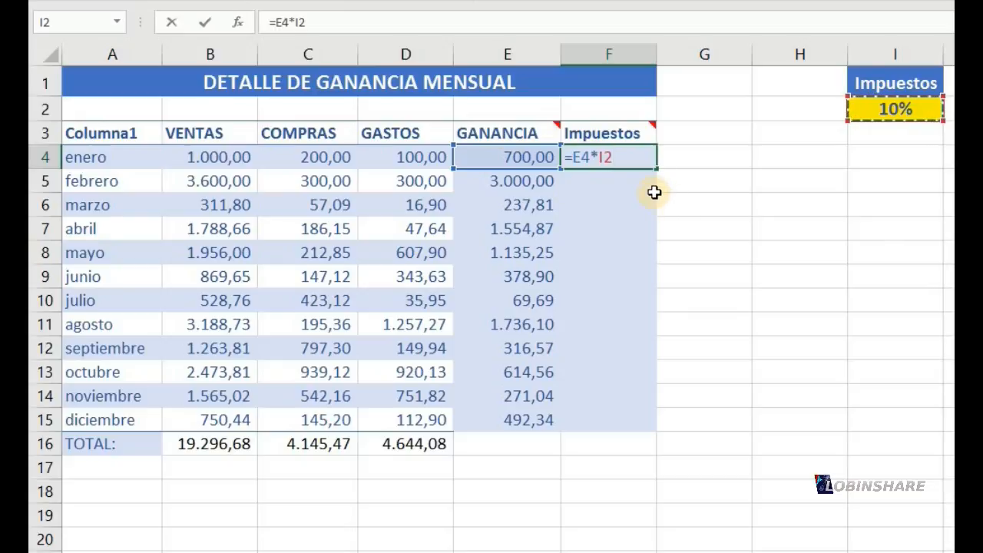
pyautogui.hotkey('ctrl', 'Return')
pyautogui.click(625, 180)
pyautogui.click(628, 158)
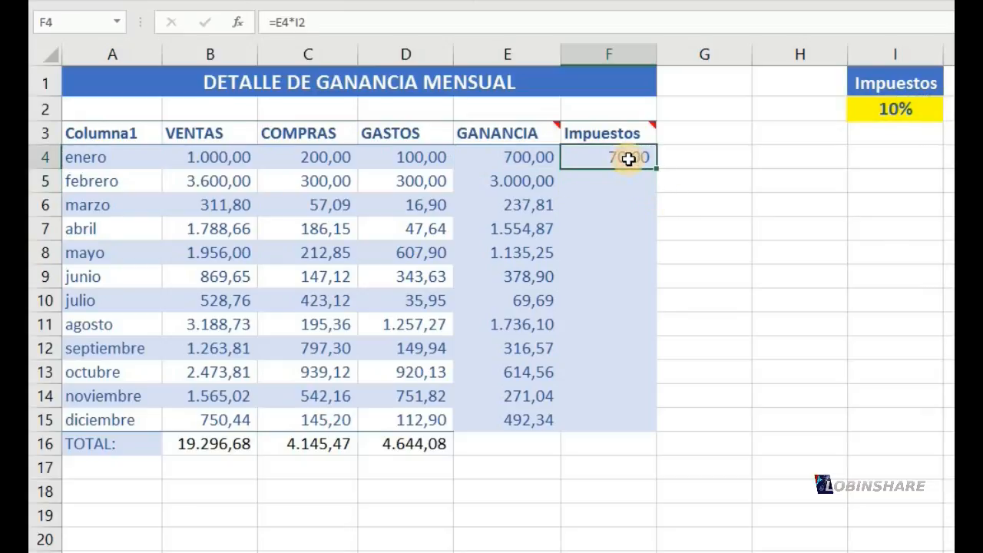
pyautogui.moveTo(658, 167); pyautogui.dragTo(626, 434)
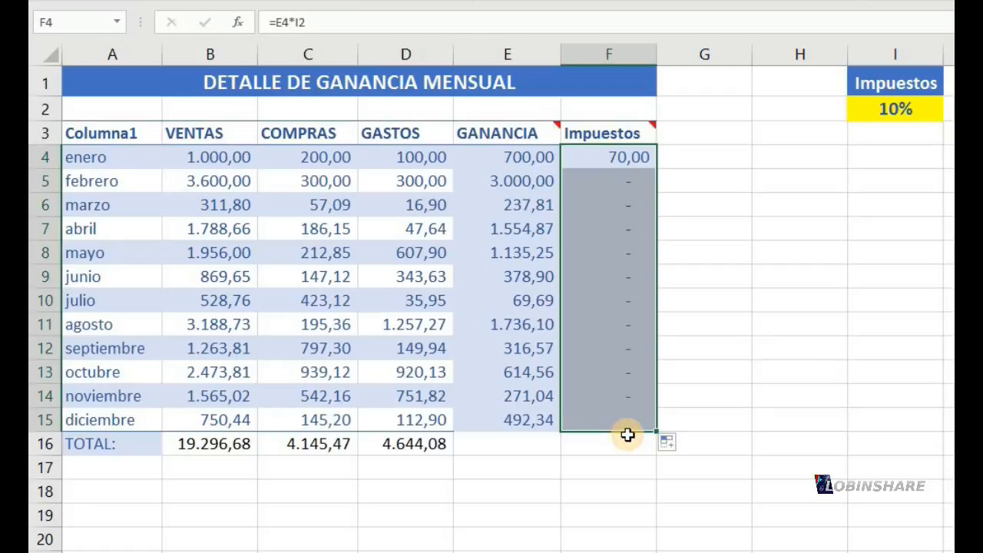
# Check which tax rate cells the copied Impuestos formulas in F5 through F8 reference
pyautogui.click(596, 181)
pyautogui.doubleClick(597, 182)
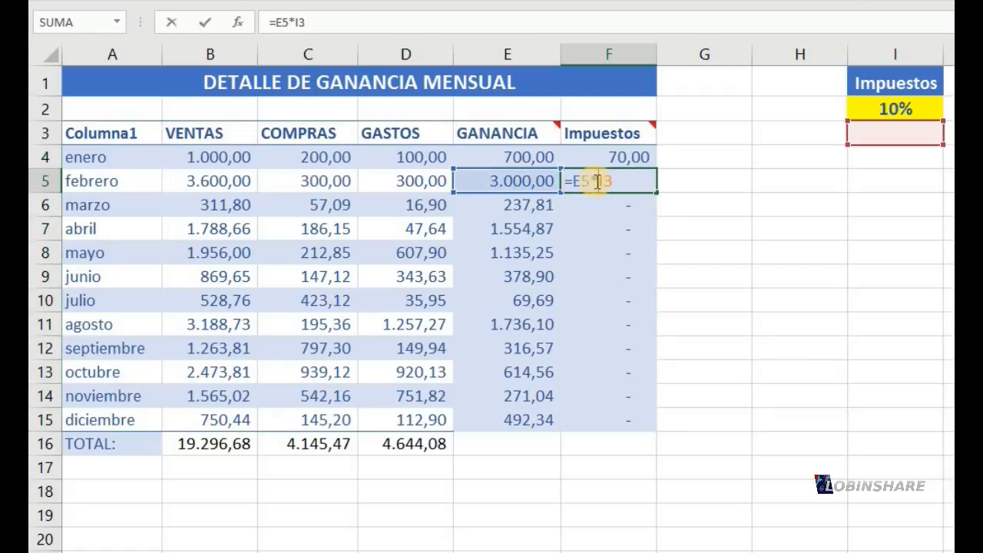
pyautogui.click(599, 203)
pyautogui.doubleClick(600, 203)
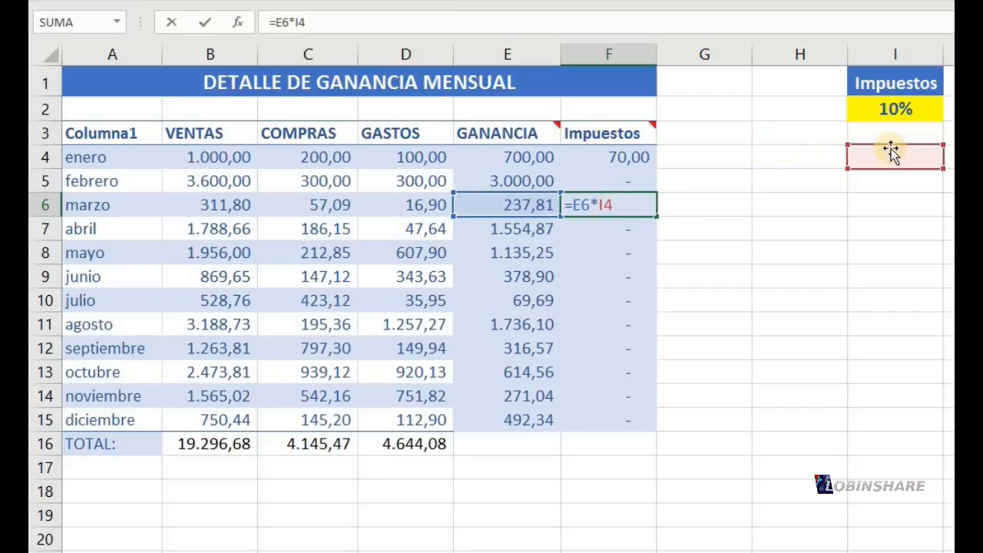
pyautogui.click(628, 227)
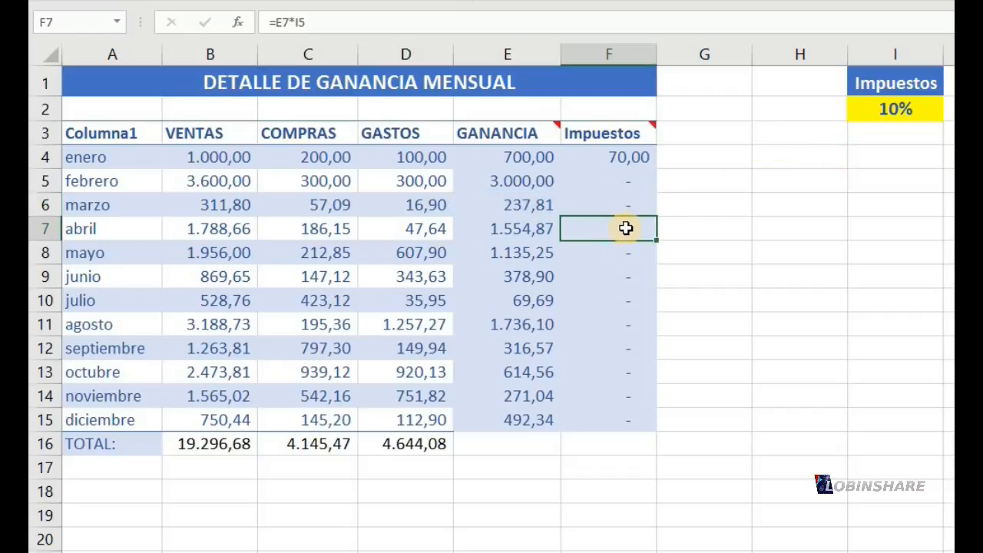
pyautogui.doubleClick(628, 227)
pyautogui.click(623, 254)
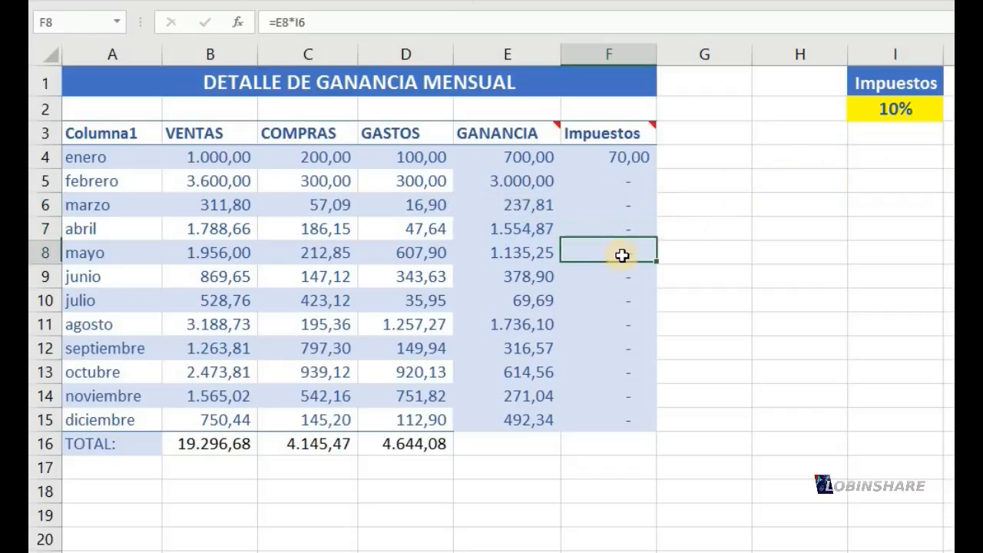
pyautogui.doubleClick(623, 254)
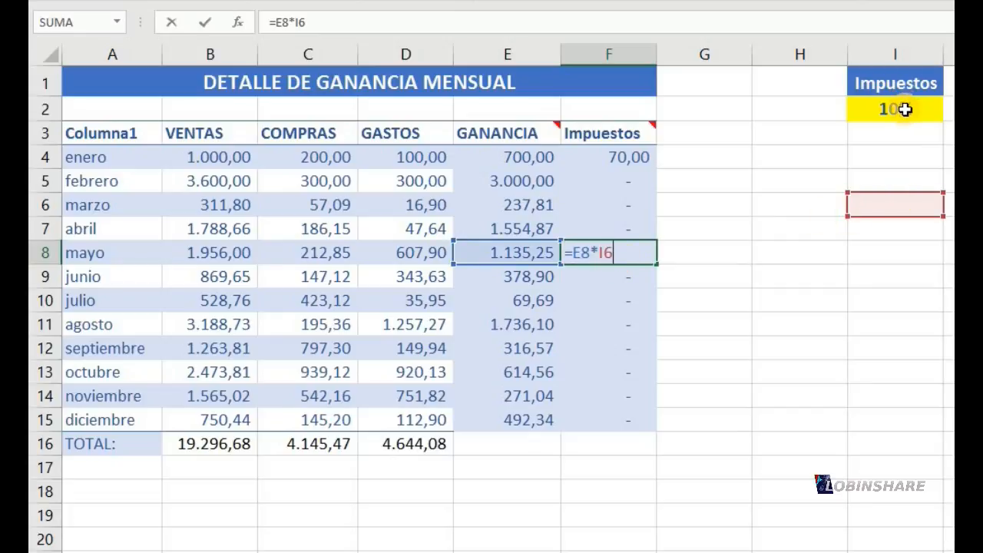
pyautogui.press('Return')
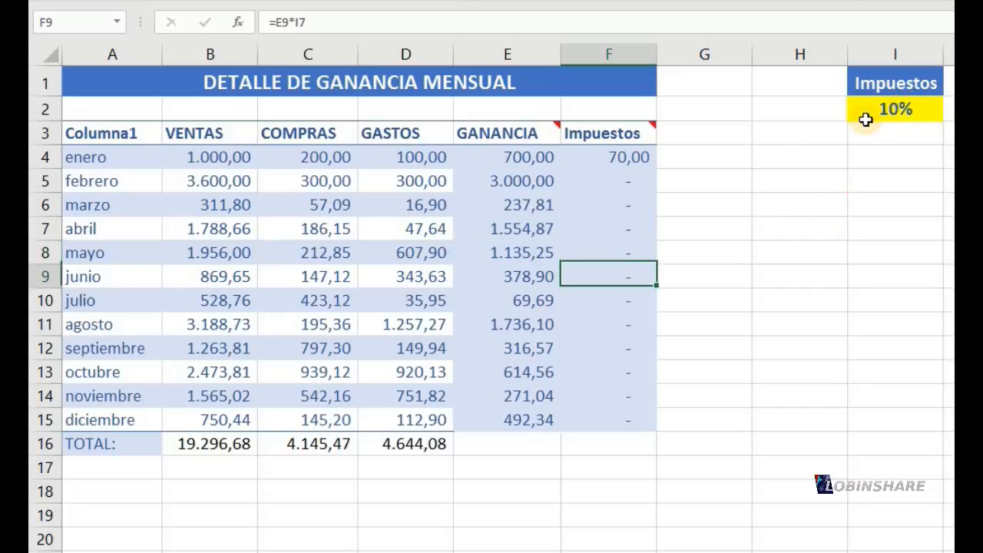
# Make the I2 reference absolute in F4's Impuestos formula, giving =E4*$I$2, and fill it down to F15
pyautogui.click(642, 157)
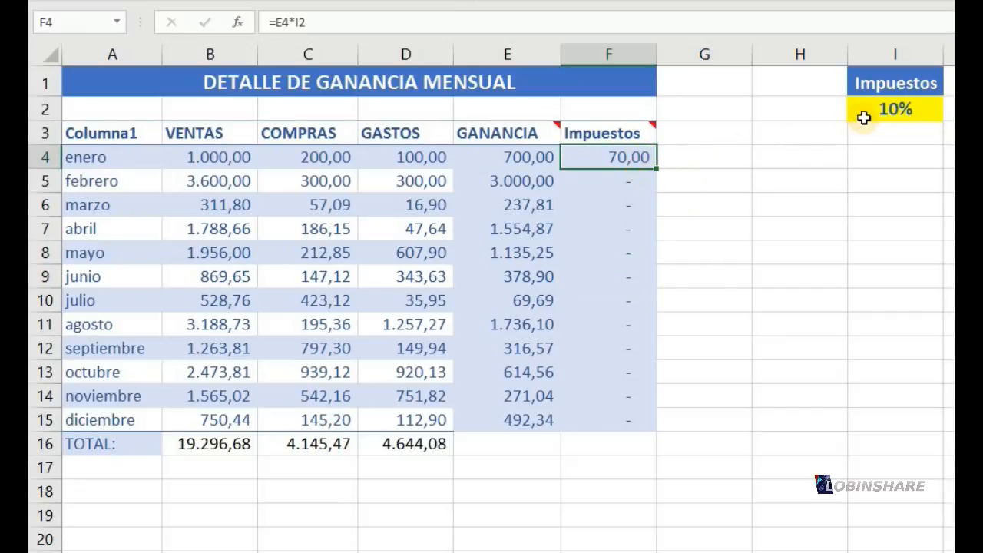
pyautogui.click(299, 23)
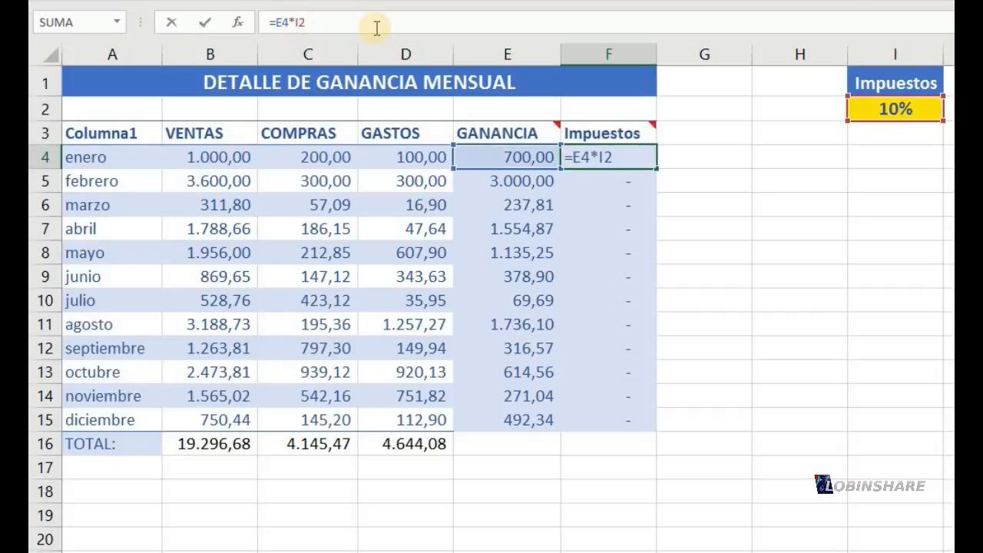
pyautogui.press('F4')
pyautogui.press('Return')
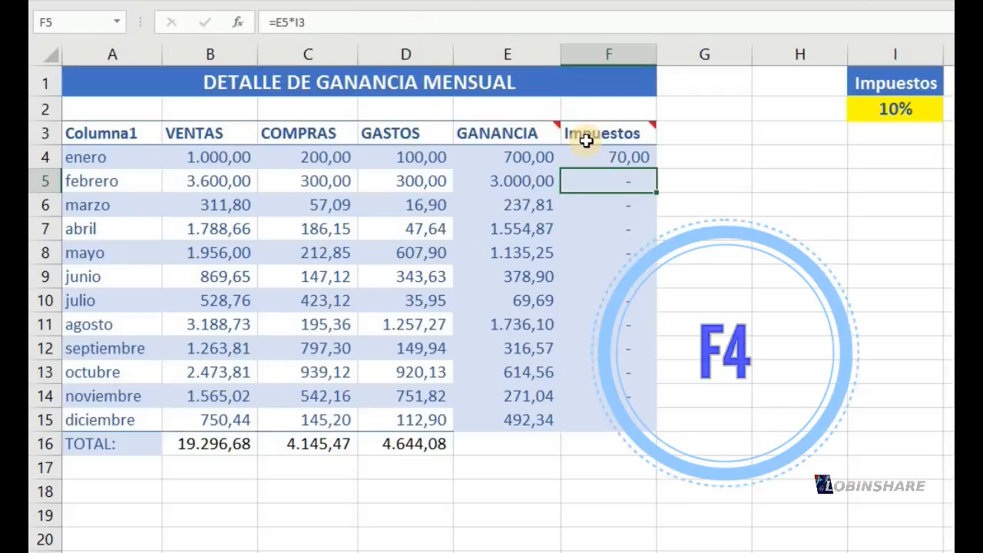
pyautogui.click(610, 158)
pyautogui.moveTo(654, 189); pyautogui.dragTo(639, 422)
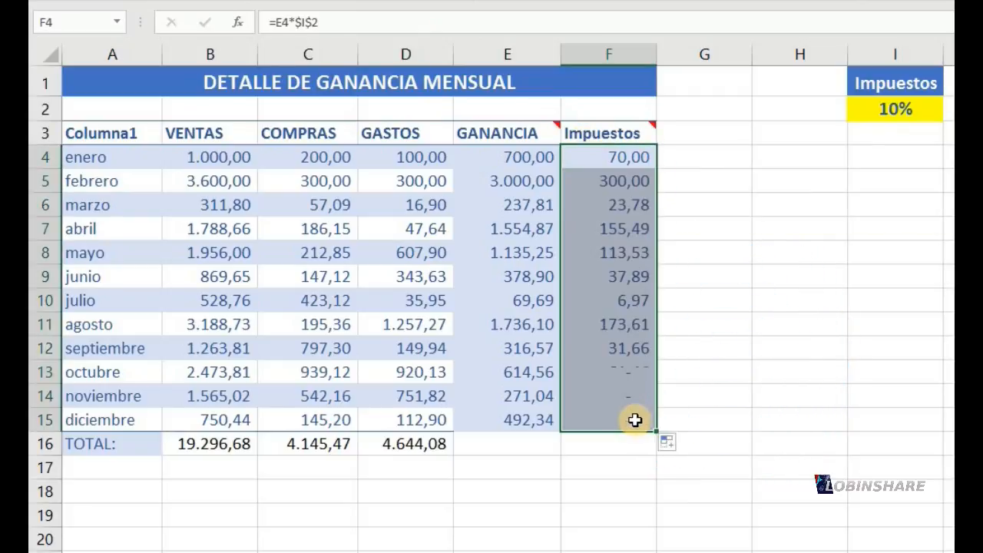
# Check which cells the Impuestos formulas in F4 through F8 reference, and highlight the absolute tax rate reference within F8's formula
pyautogui.doubleClick(618, 155)
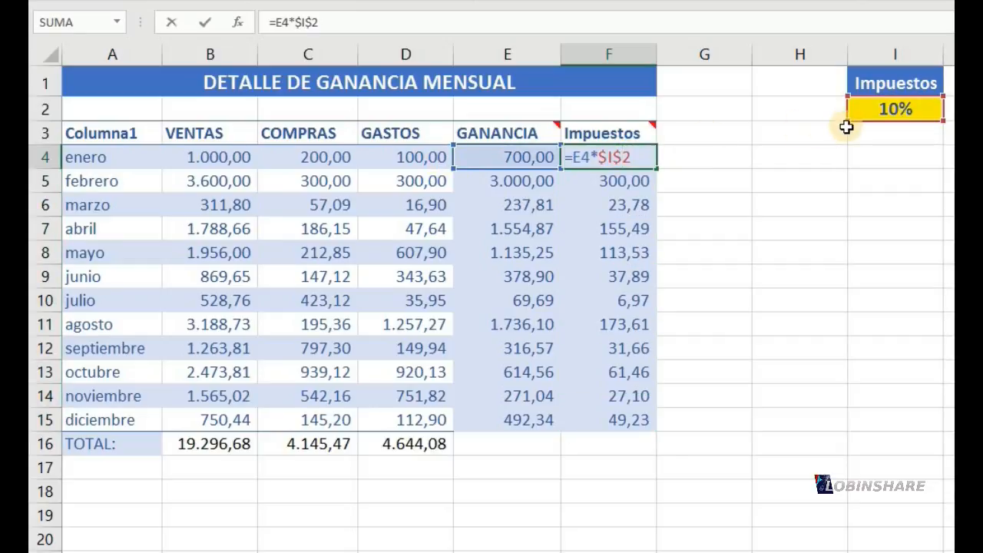
pyautogui.press('Return')
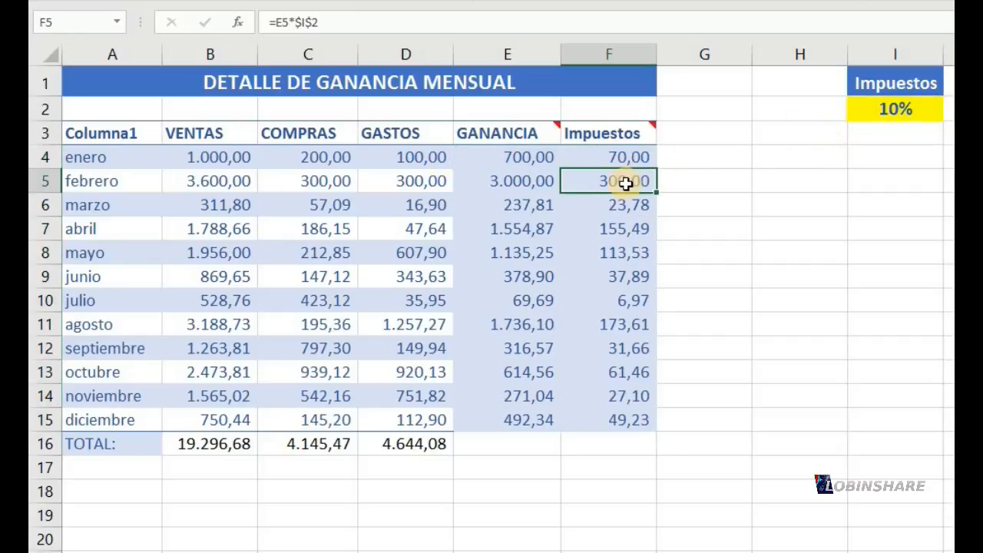
pyautogui.doubleClick(626, 183)
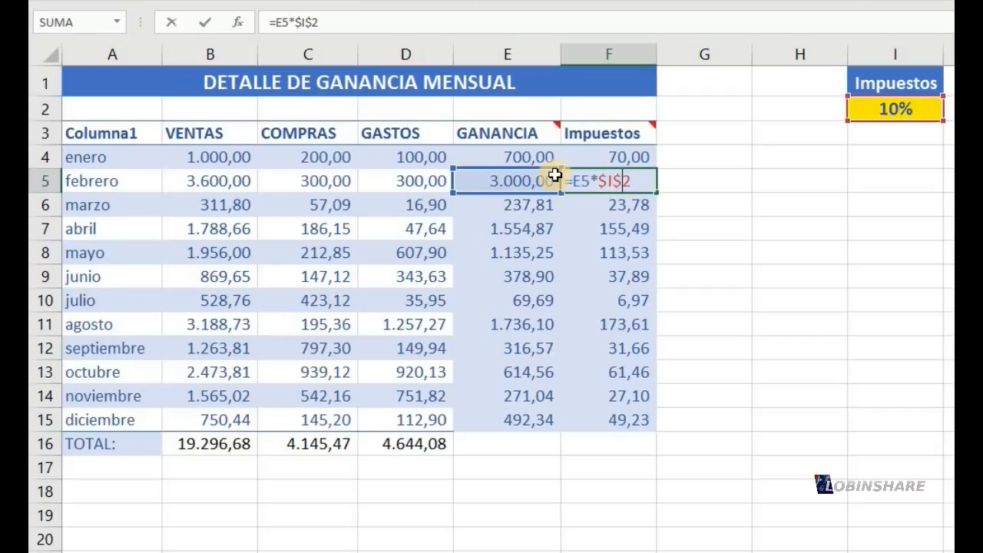
pyautogui.press('Return')
pyautogui.doubleClick(626, 205)
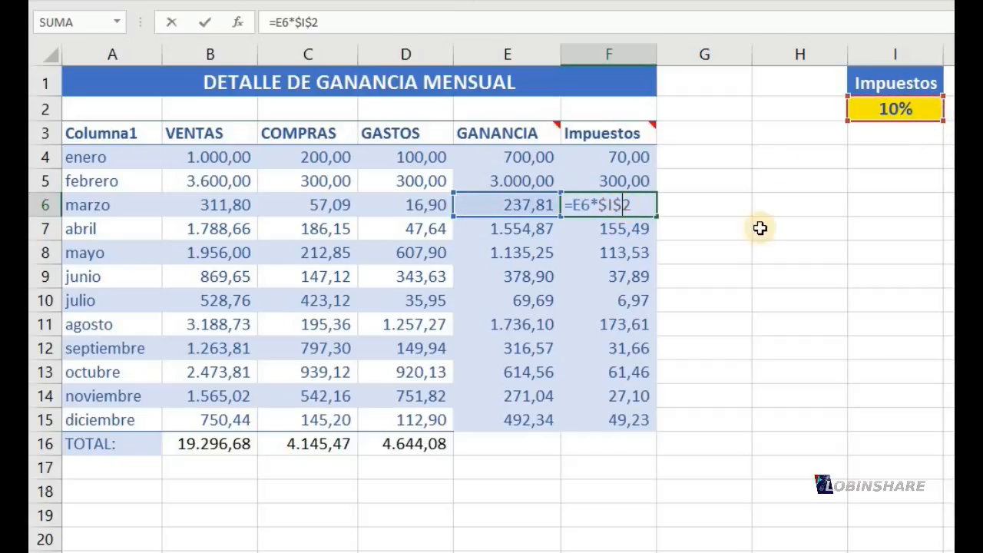
pyautogui.press('Return')
pyautogui.doubleClick(646, 228)
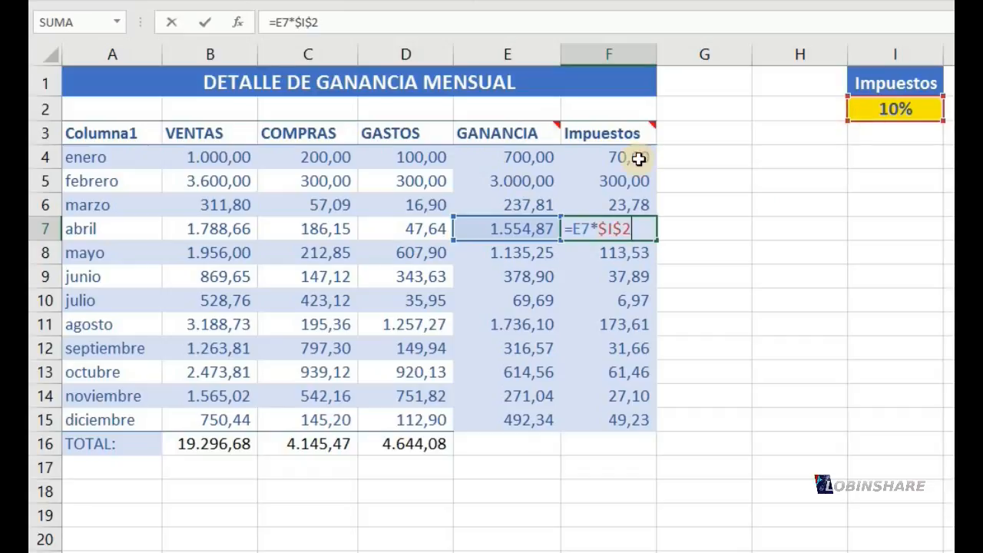
pyautogui.press('Return')
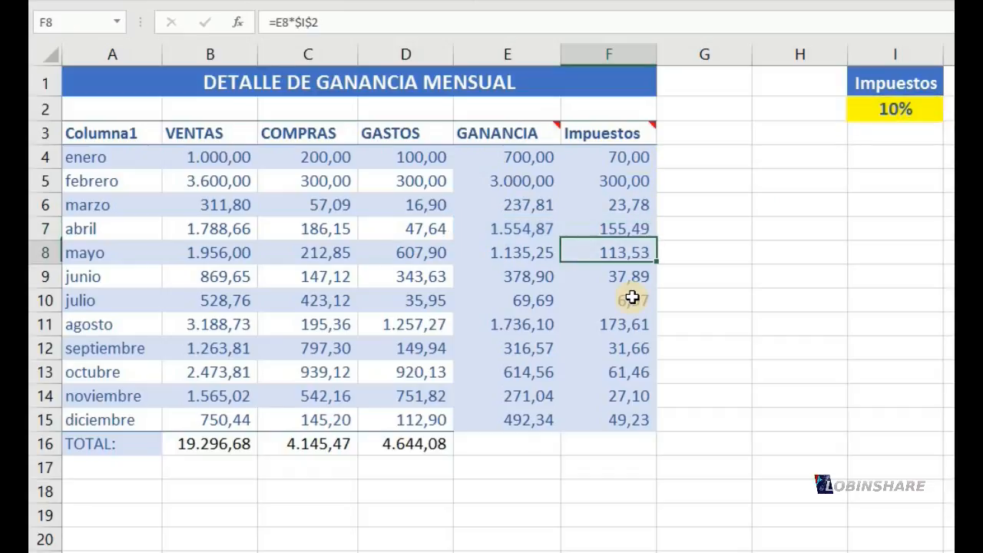
pyautogui.doubleClick(624, 258)
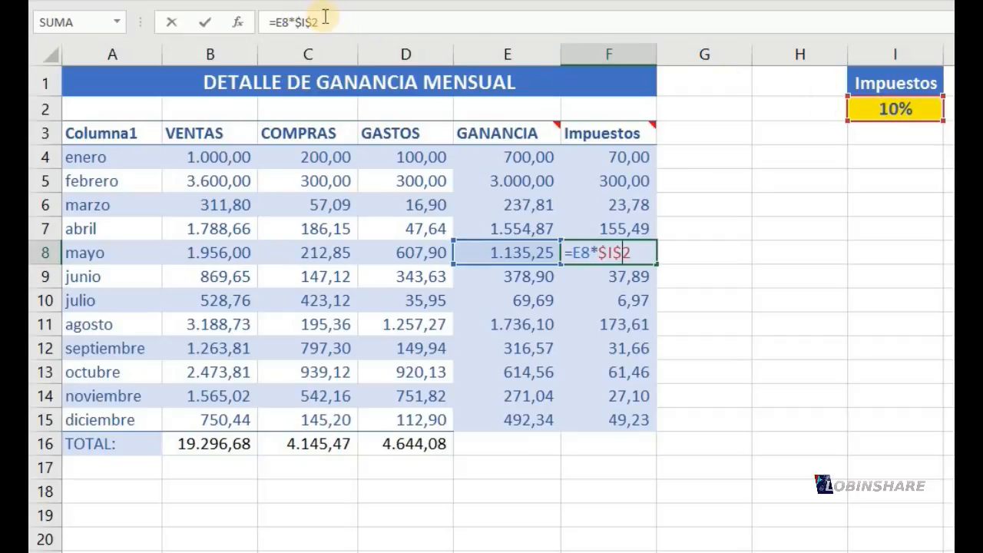
pyautogui.moveTo(319, 21); pyautogui.dragTo(294, 27)
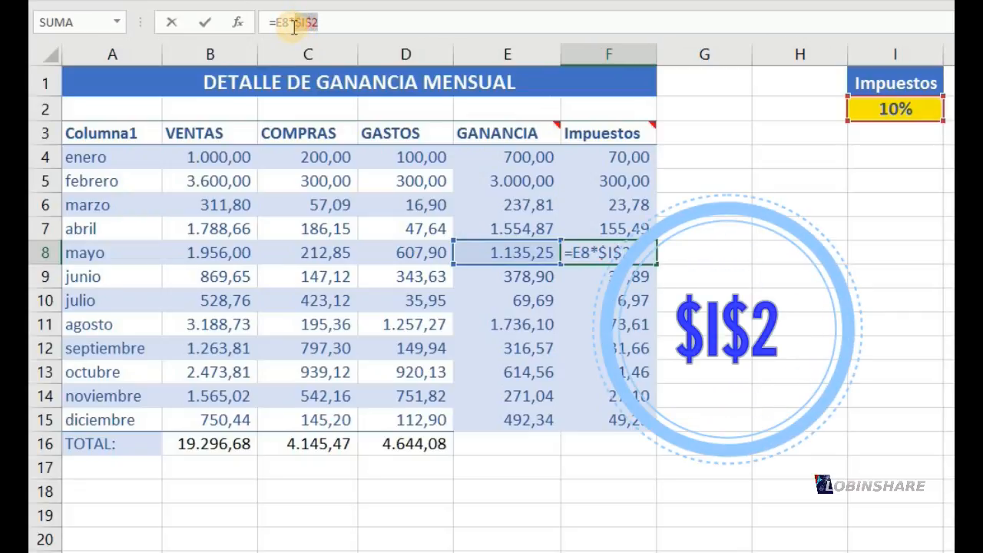